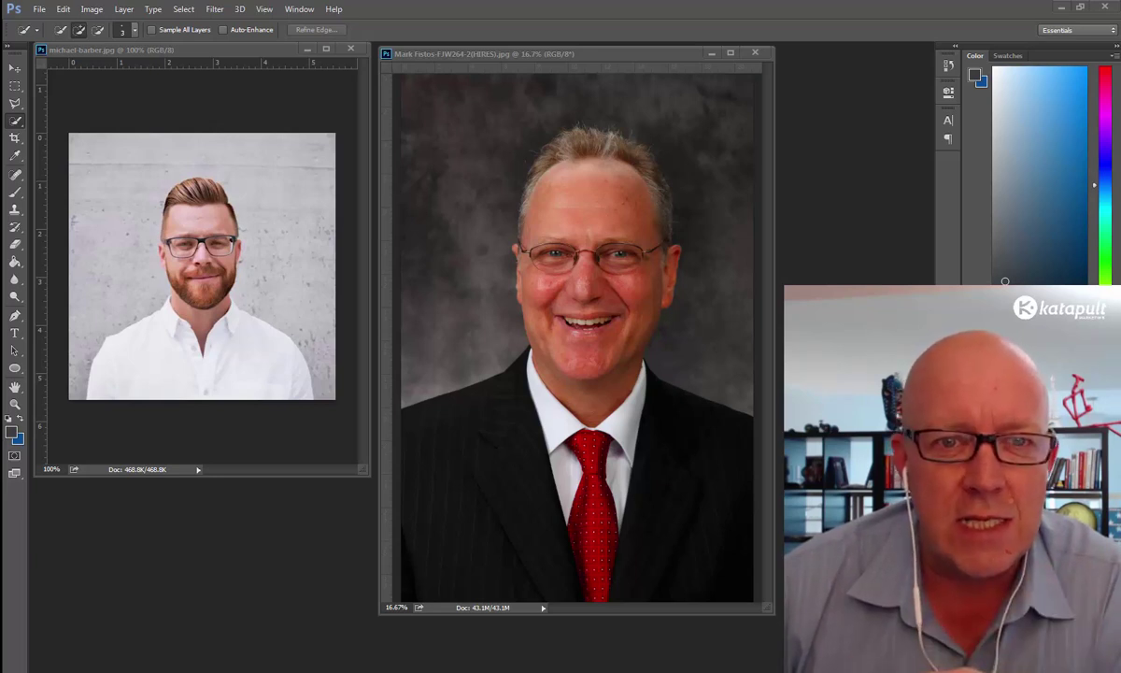
Step: Move both portrait windows, minimize the one with the red tie and enlarge the bearded man's window
{"action": "left_click_drag", "start_coordinate": [508, 50], "coordinate": [689, 64]}
{"action": "left_click_drag", "start_coordinate": [251, 53], "coordinate": [468, 73]}
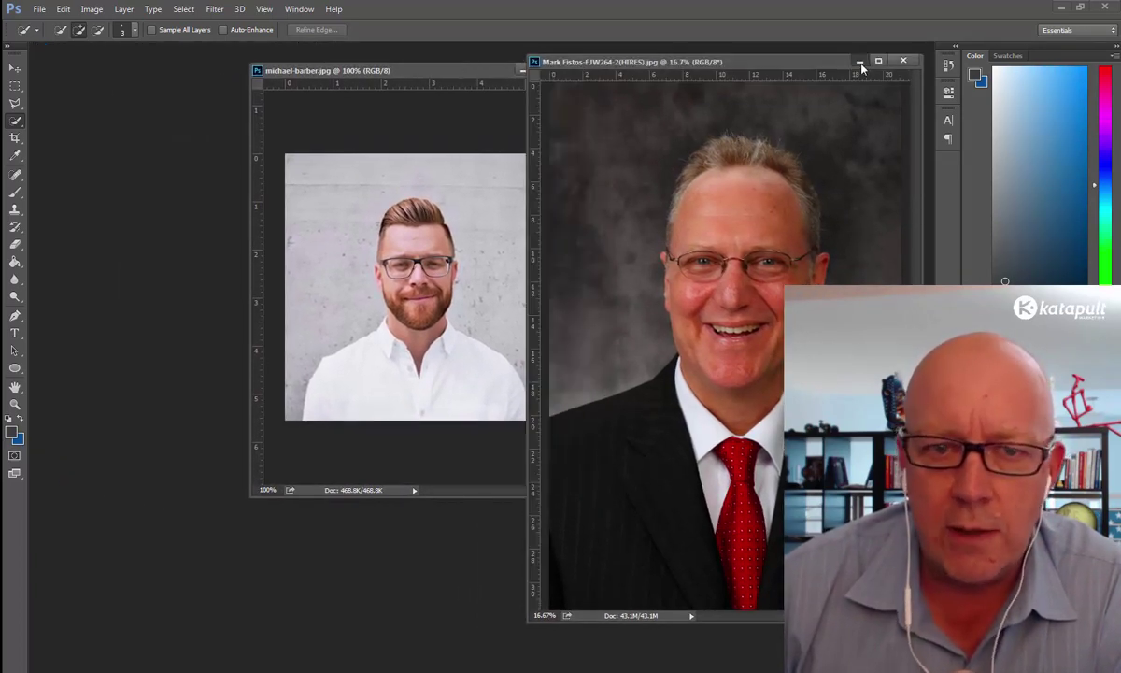
{"action": "left_click", "coordinate": [861, 61]}
{"action": "left_click_drag", "start_coordinate": [586, 498], "coordinate": [757, 570]}
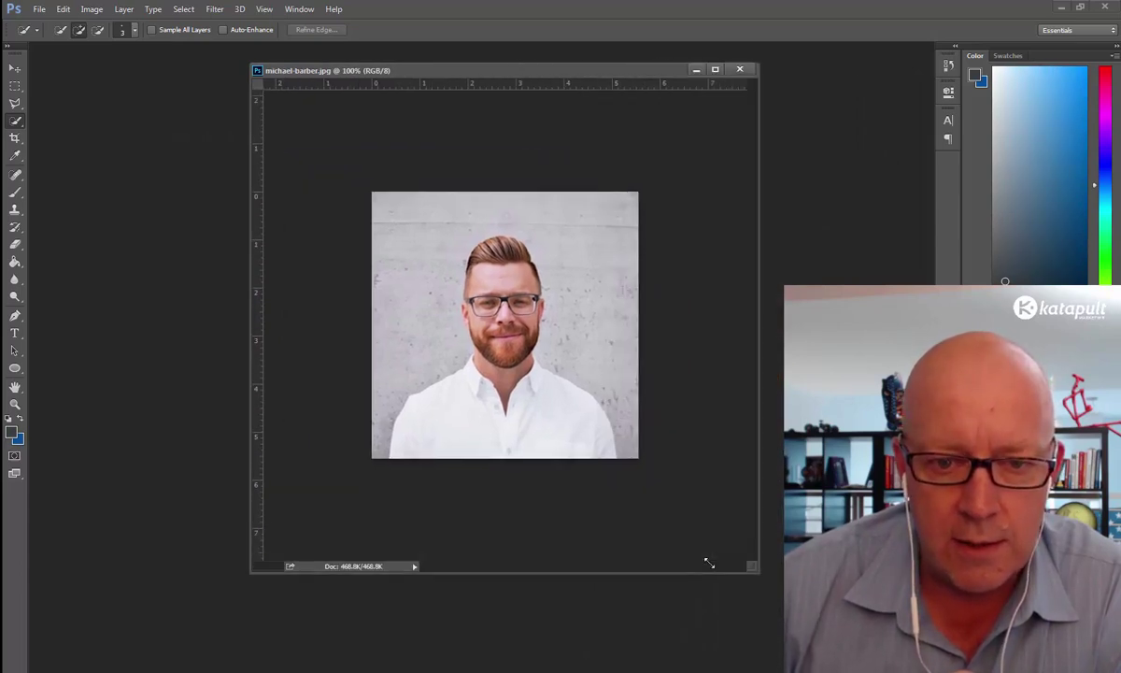
Step: Set the bearded man's portrait to 200% zoom and resize and reposition its window to show the whole photo
{"action": "left_click", "coordinate": [267, 566]}
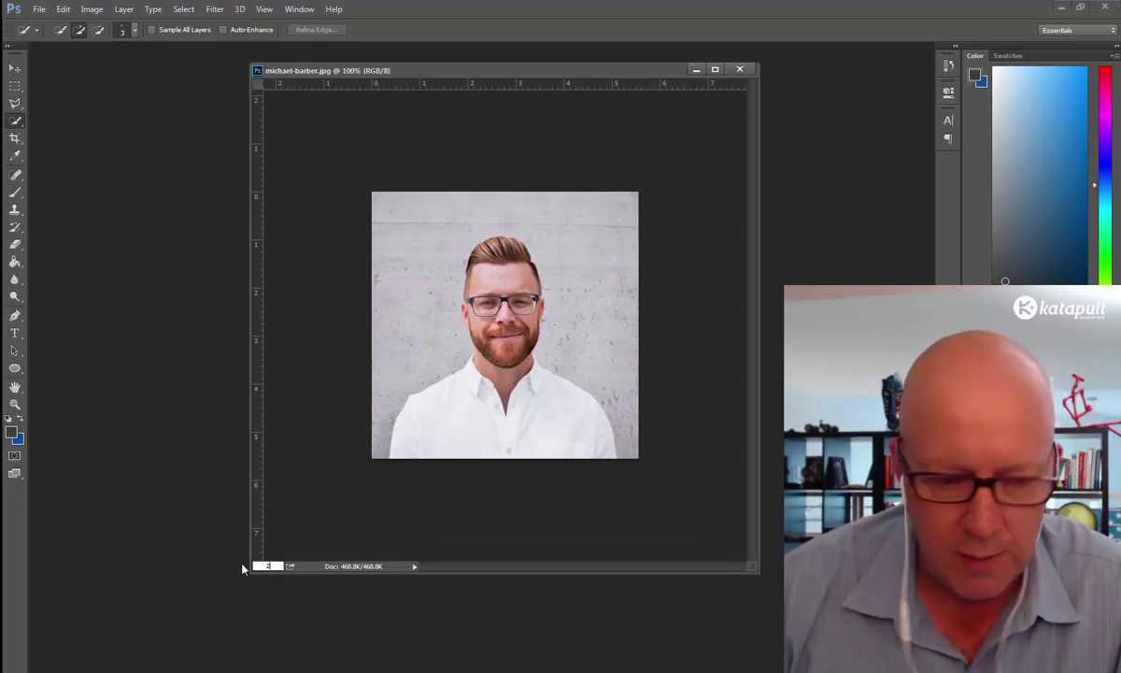
{"action": "type", "text": "200"}
{"action": "key", "text": "Return"}
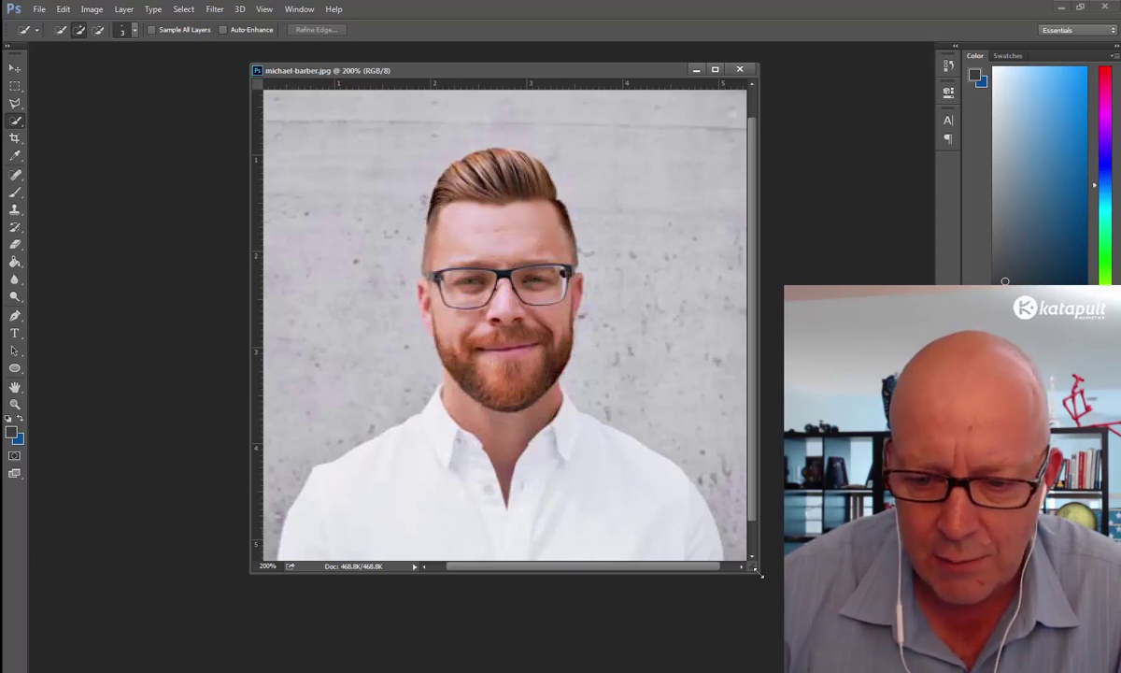
{"action": "left_click_drag", "start_coordinate": [760, 574], "coordinate": [876, 669]}
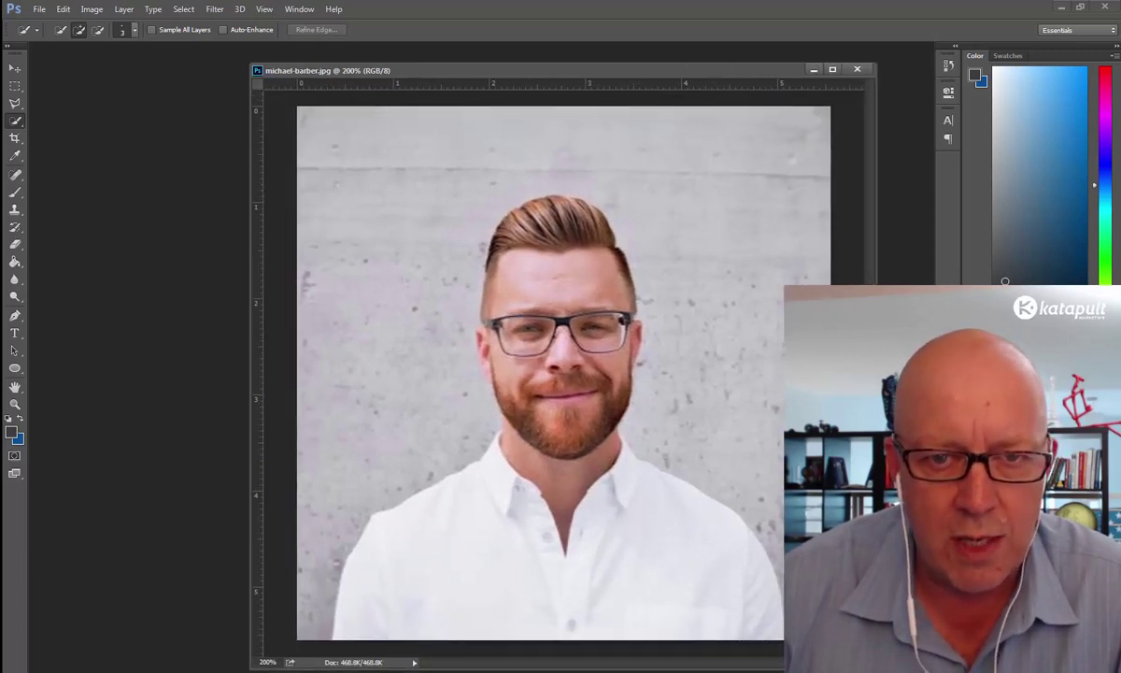
{"action": "left_click_drag", "start_coordinate": [613, 75], "coordinate": [449, 65]}
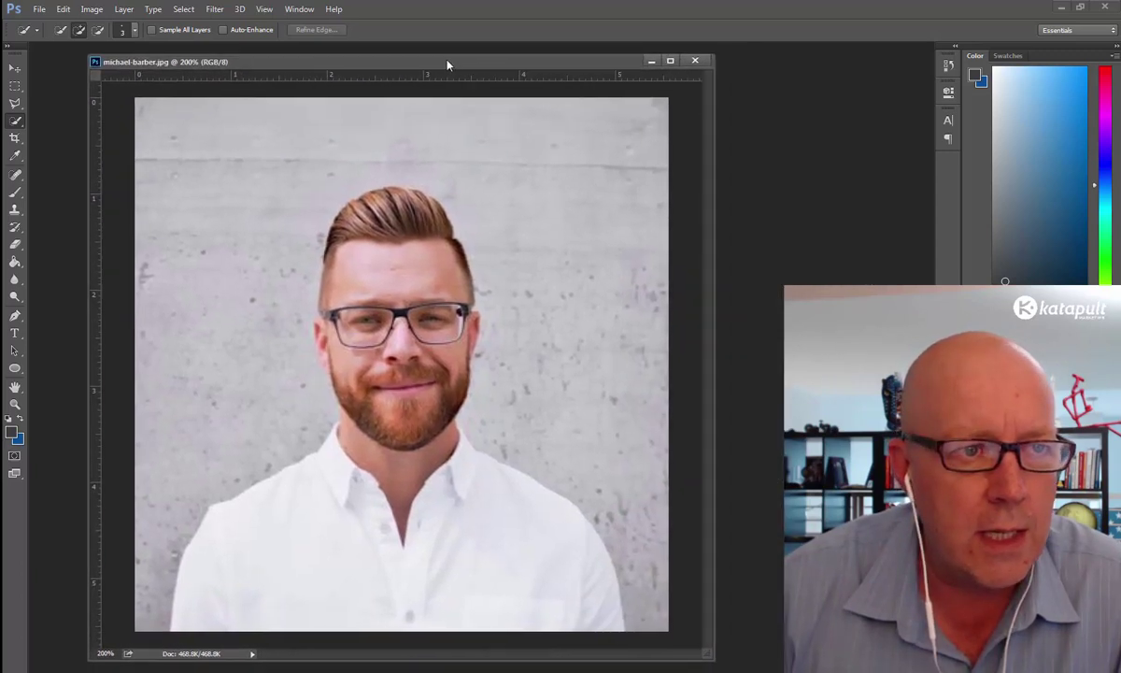
Step: Select the concrete wall all around the bearded man with the Quick Selection tool
{"action": "right_click", "coordinate": [22, 127]}
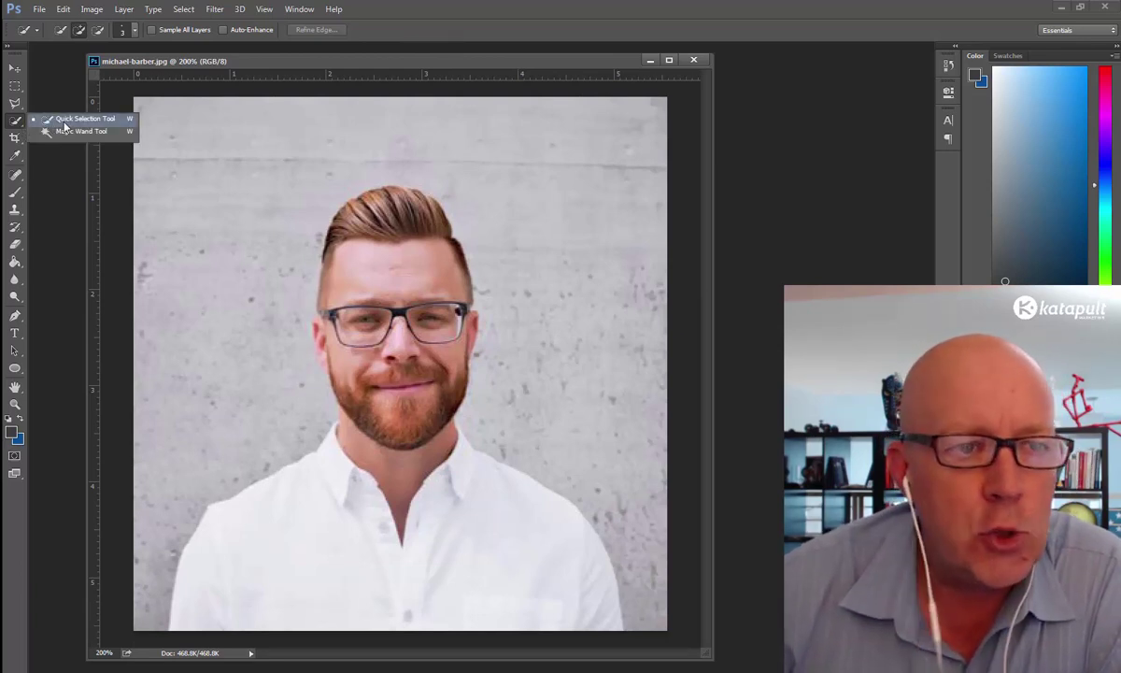
{"action": "left_click", "coordinate": [65, 120]}
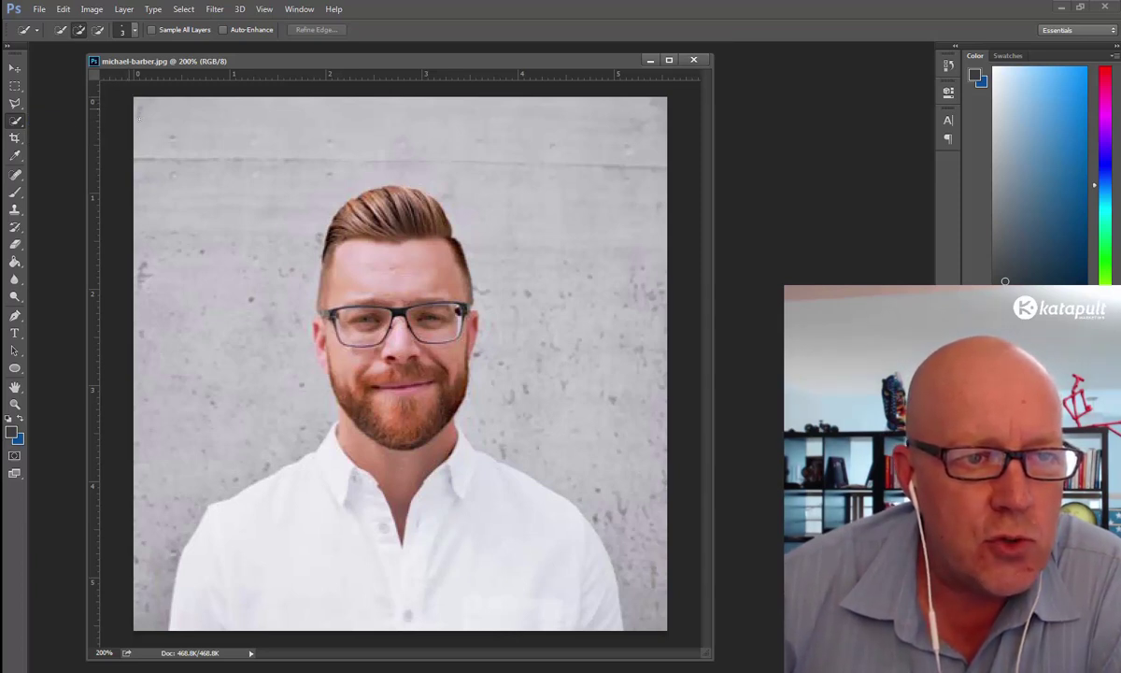
{"action": "mouse_move", "coordinate": [139, 114]}
{"action": "left_mouse_down"}
{"action": "mouse_move", "coordinate": [183, 160]}
{"action": "mouse_move", "coordinate": [240, 182]}
{"action": "mouse_move", "coordinate": [278, 186]}
{"action": "mouse_move", "coordinate": [303, 157]}
{"action": "mouse_move", "coordinate": [307, 175]}
{"action": "mouse_move", "coordinate": [404, 154]}
{"action": "left_mouse_up"}
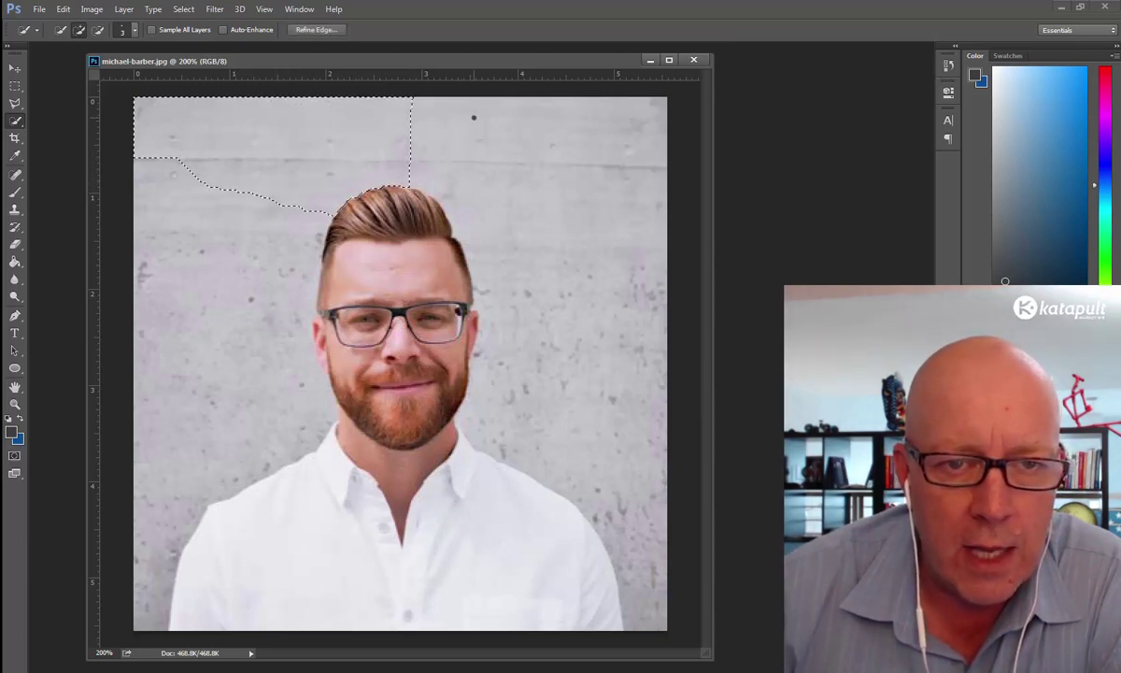
{"action": "mouse_move", "coordinate": [487, 92]}
{"action": "left_mouse_down"}
{"action": "mouse_move", "coordinate": [472, 150]}
{"action": "mouse_move", "coordinate": [580, 178]}
{"action": "mouse_move", "coordinate": [655, 295]}
{"action": "mouse_move", "coordinate": [612, 467]}
{"action": "mouse_move", "coordinate": [561, 505]}
{"action": "left_mouse_up"}
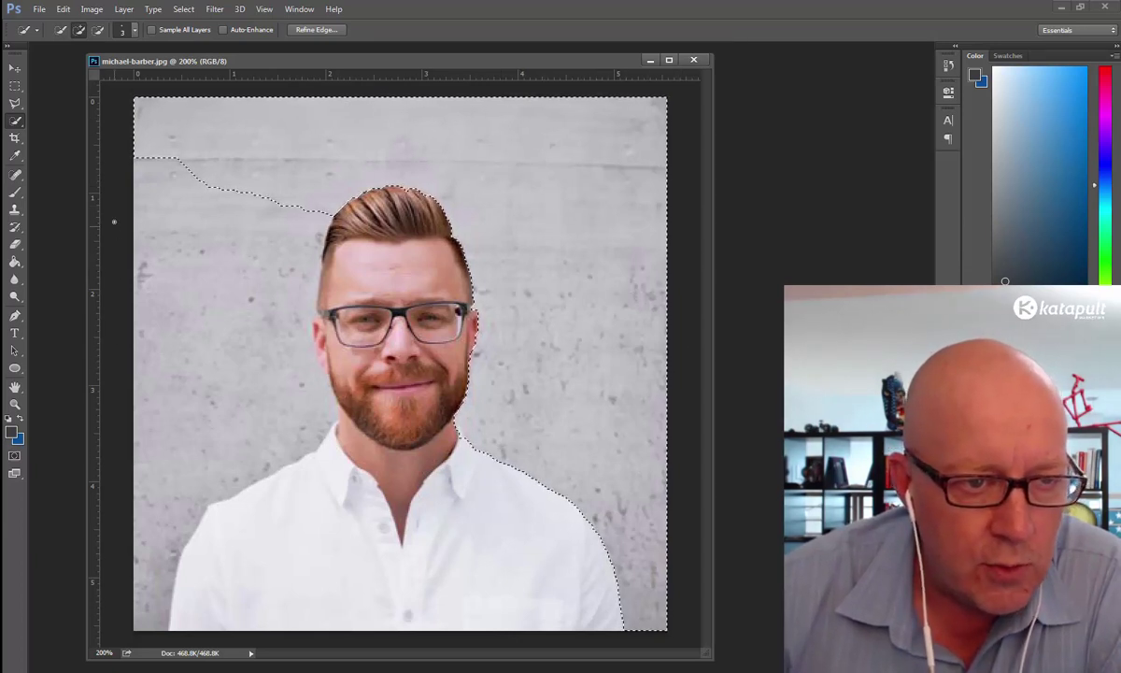
{"action": "left_click_drag", "start_coordinate": [127, 215], "coordinate": [161, 237]}
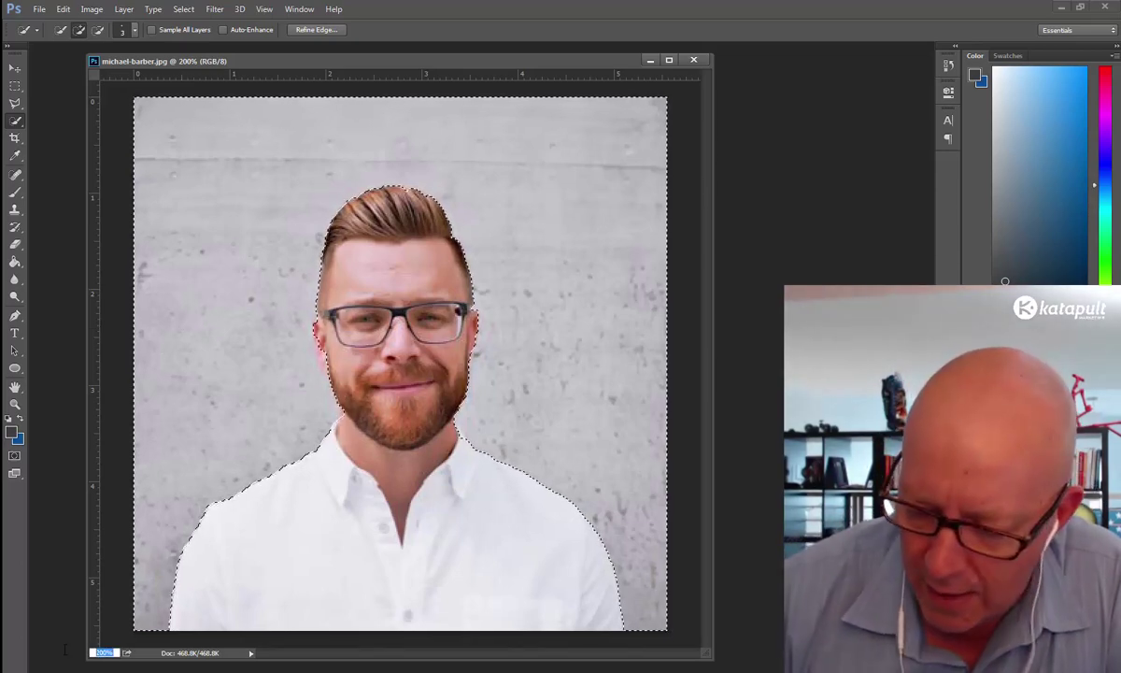
Step: Subtract the man's ear, the top of his hair and the neck edge beside the collar from the background selection
{"action": "key", "text": "Return"}
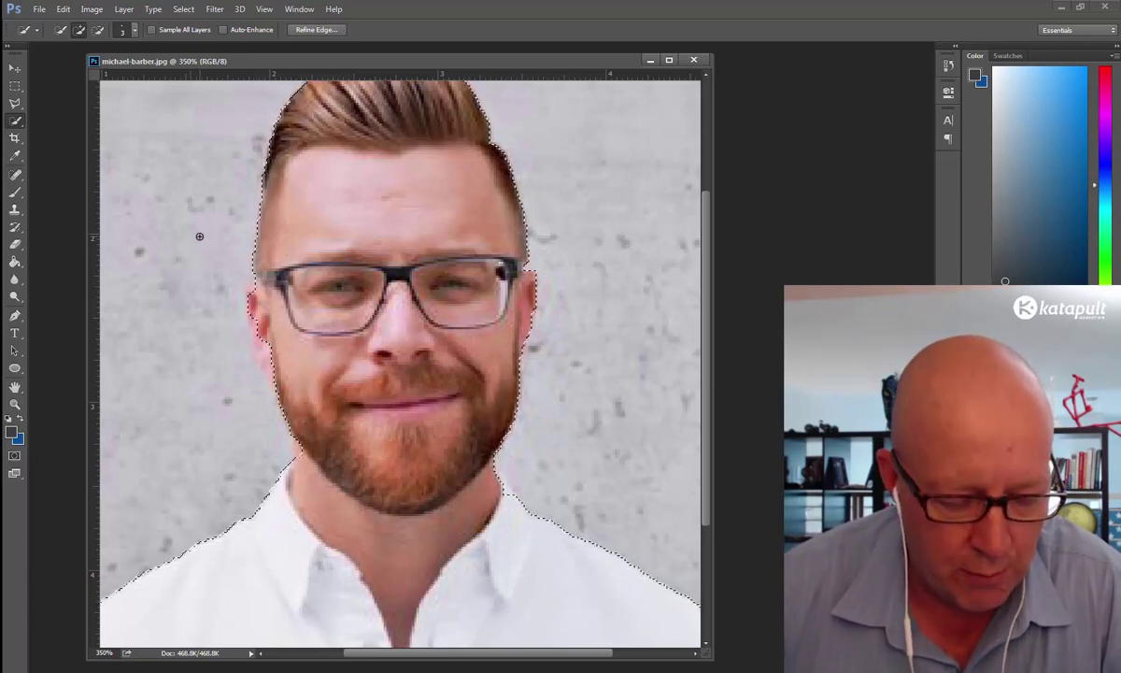
{"action": "key", "text": "alt"}
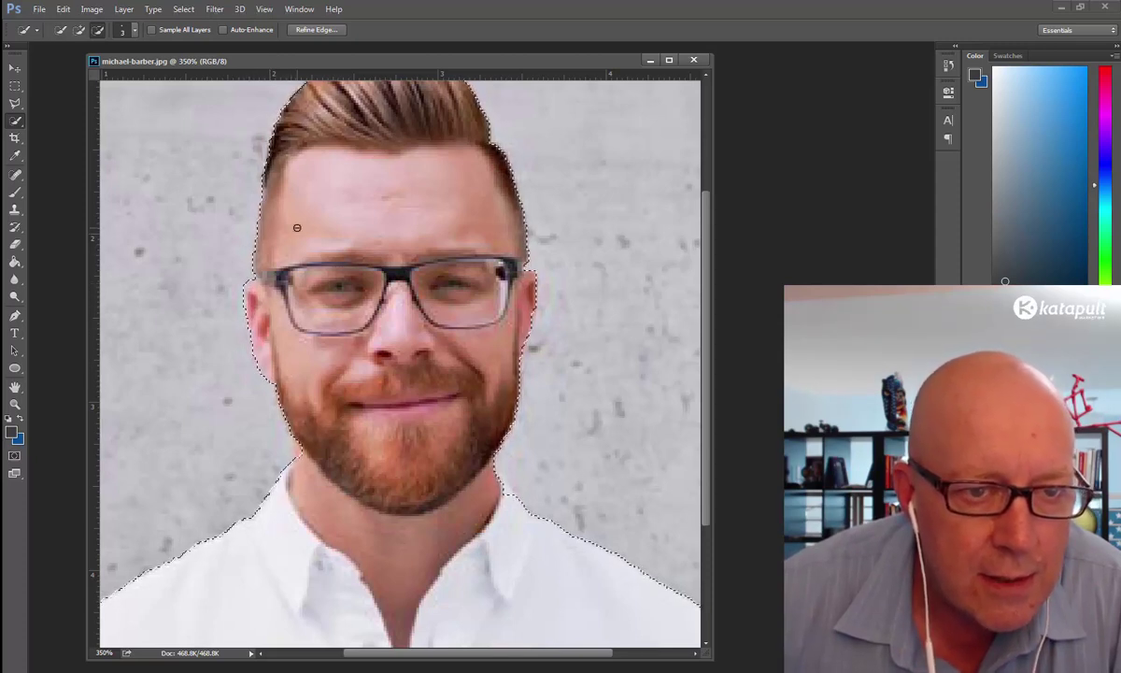
{"action": "left_click_drag", "start_coordinate": [704, 254], "coordinate": [703, 160]}
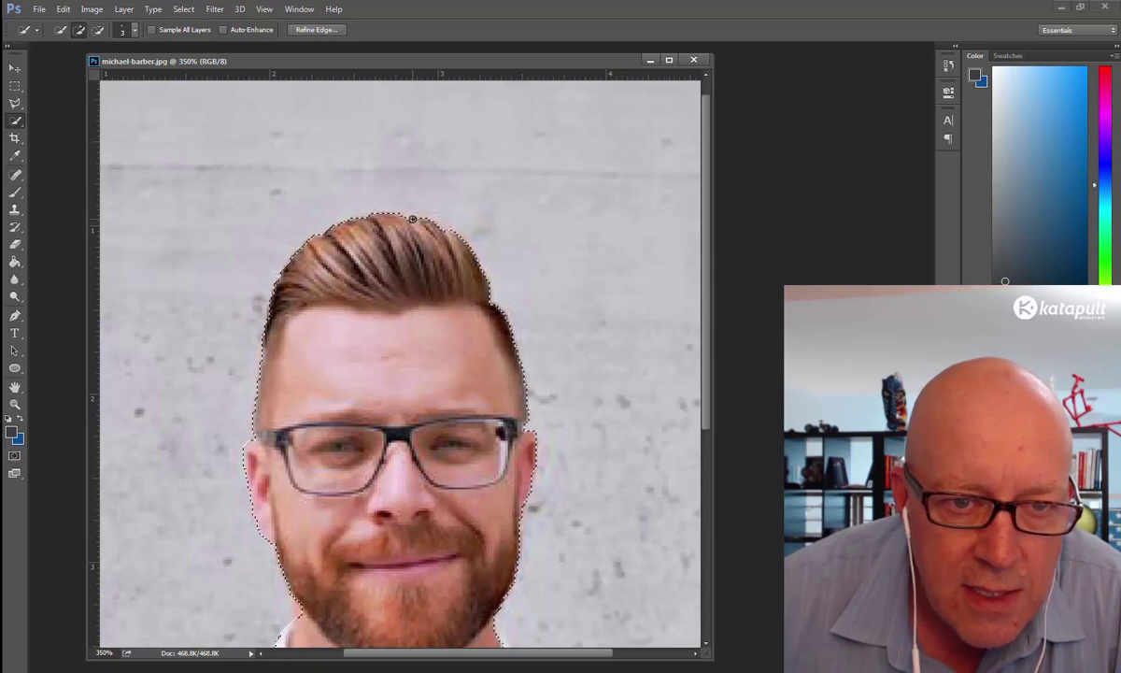
{"action": "key", "text": "alt"}
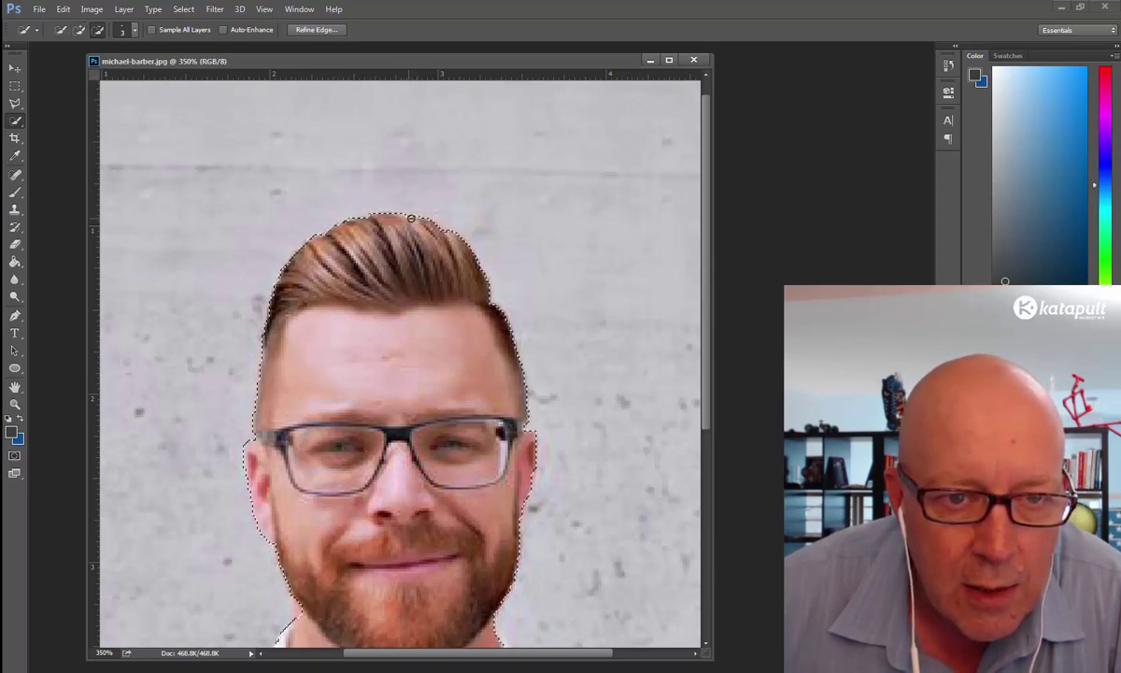
{"action": "key", "text": "alt"}
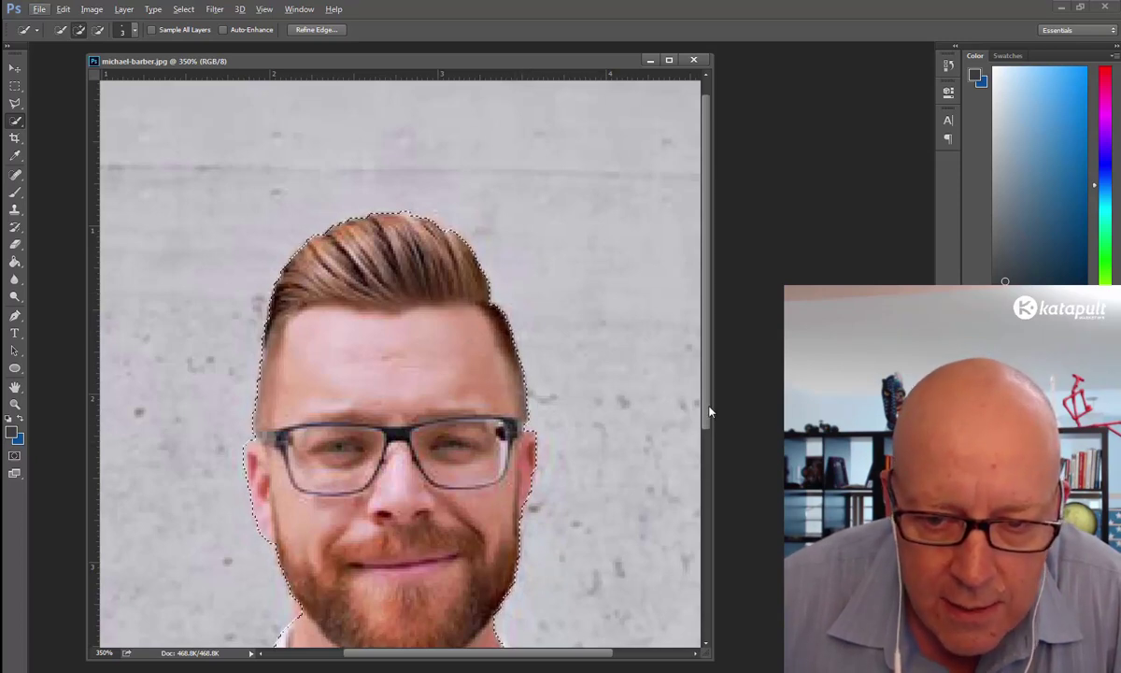
{"action": "left_click_drag", "start_coordinate": [709, 413], "coordinate": [709, 542]}
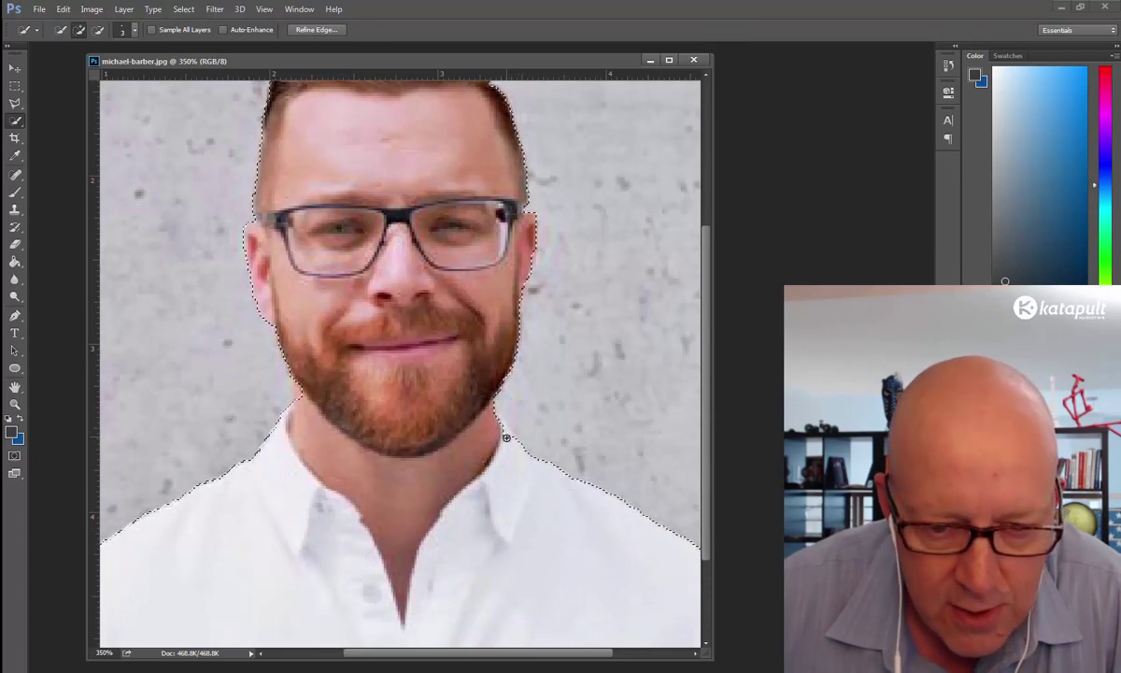
{"action": "key", "text": "alt"}
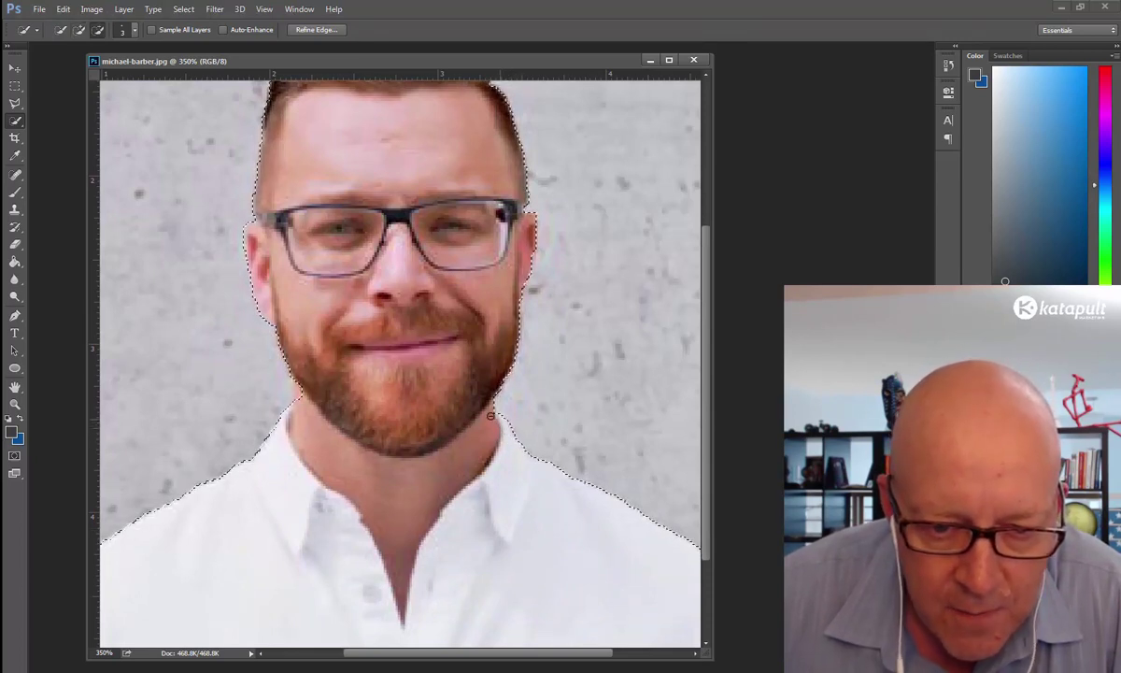
Step: Subtract the neck edge below the beard on the other side and add the adjoining wall back to the background selection
{"action": "left_click_drag", "start_coordinate": [704, 439], "coordinate": [708, 483]}
{"action": "left_click_drag", "start_coordinate": [588, 657], "coordinate": [663, 656]}
{"action": "left_click_drag", "start_coordinate": [708, 564], "coordinate": [710, 603]}
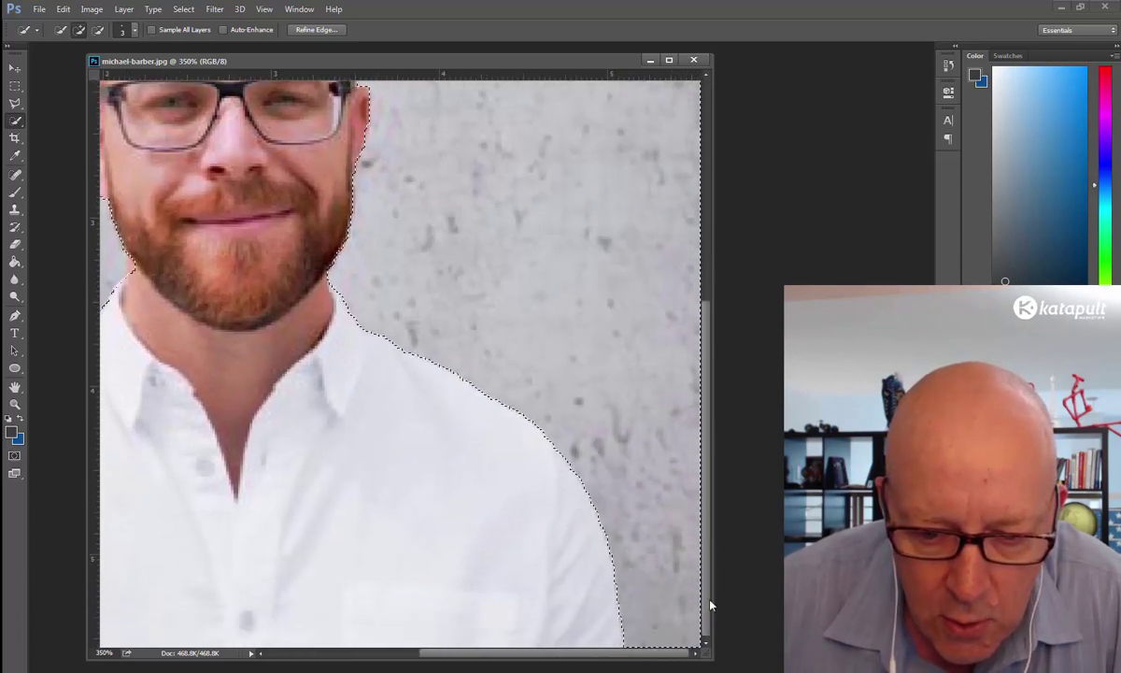
{"action": "left_click_drag", "start_coordinate": [629, 657], "coordinate": [428, 654]}
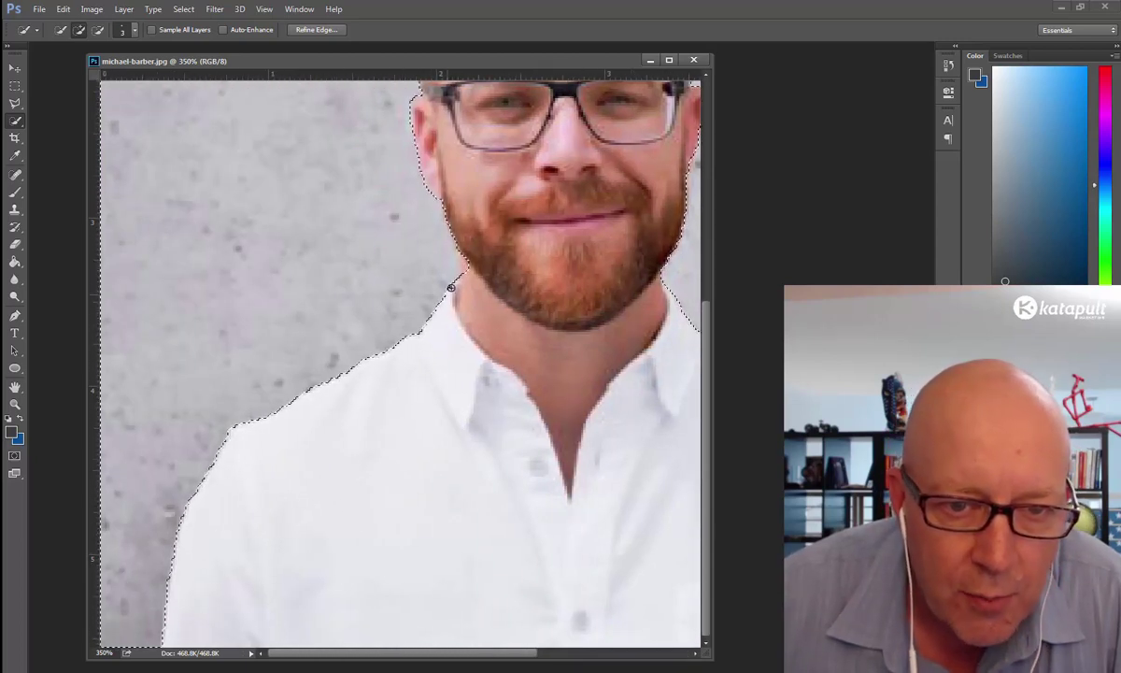
{"action": "key", "text": "alt"}
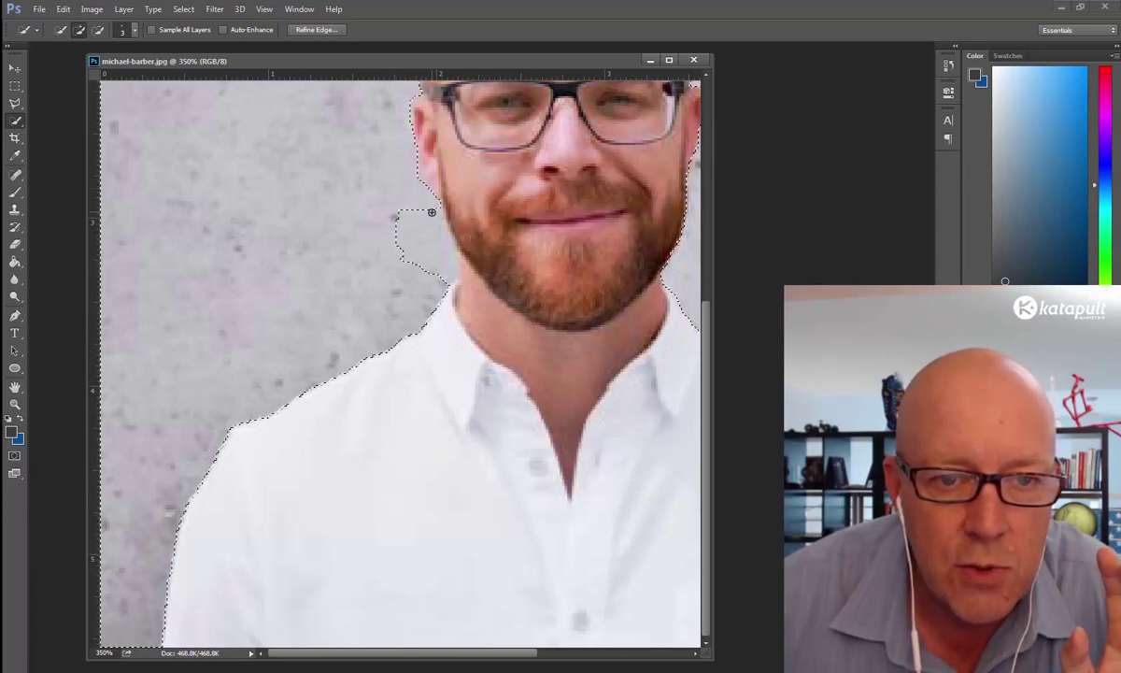
{"action": "left_click_drag", "start_coordinate": [439, 256], "coordinate": [444, 268]}
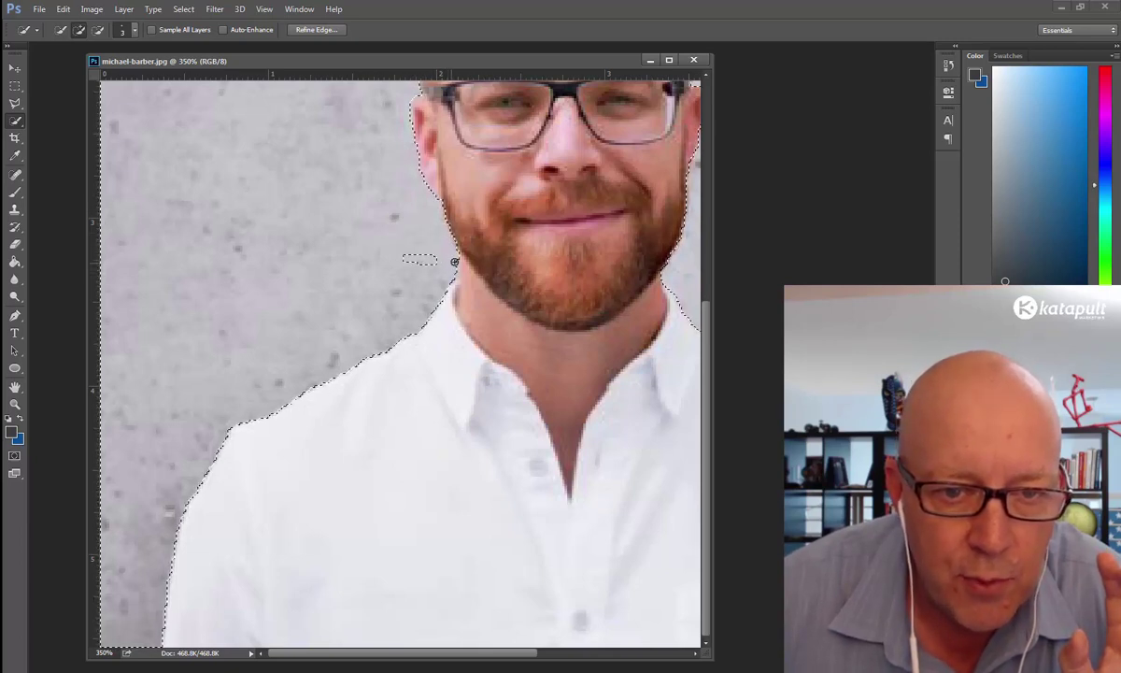
{"action": "left_click_drag", "start_coordinate": [438, 258], "coordinate": [401, 256]}
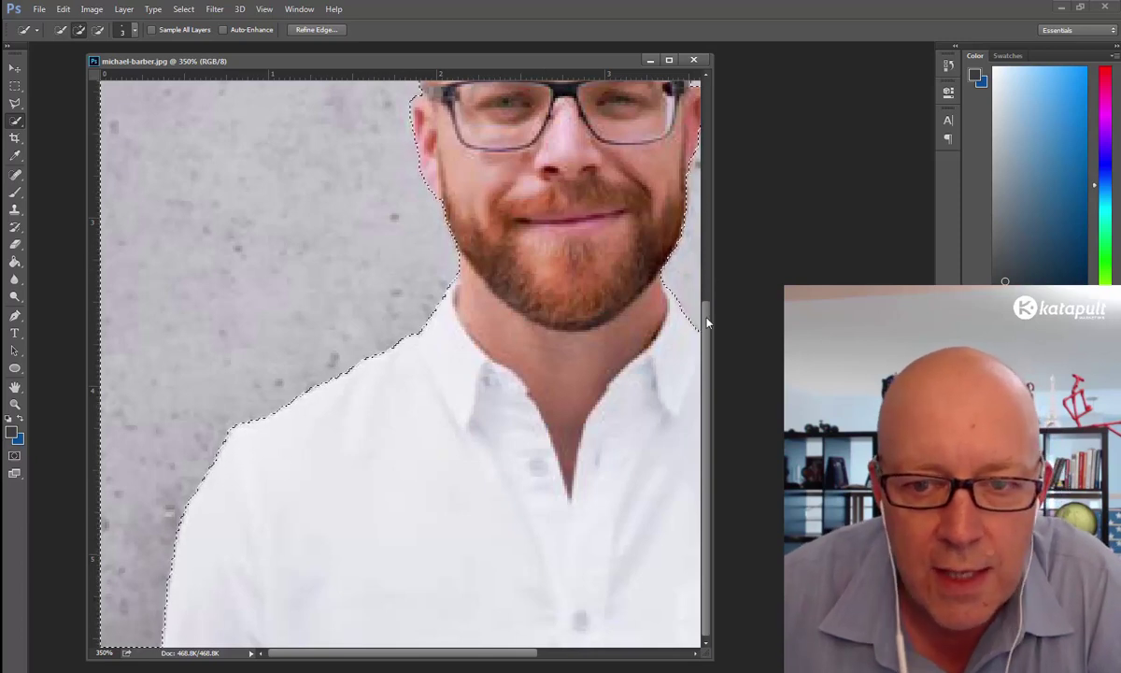
Step: Invert the background selection so that it covers the bearded man
{"action": "left_click_drag", "start_coordinate": [707, 328], "coordinate": [707, 263]}
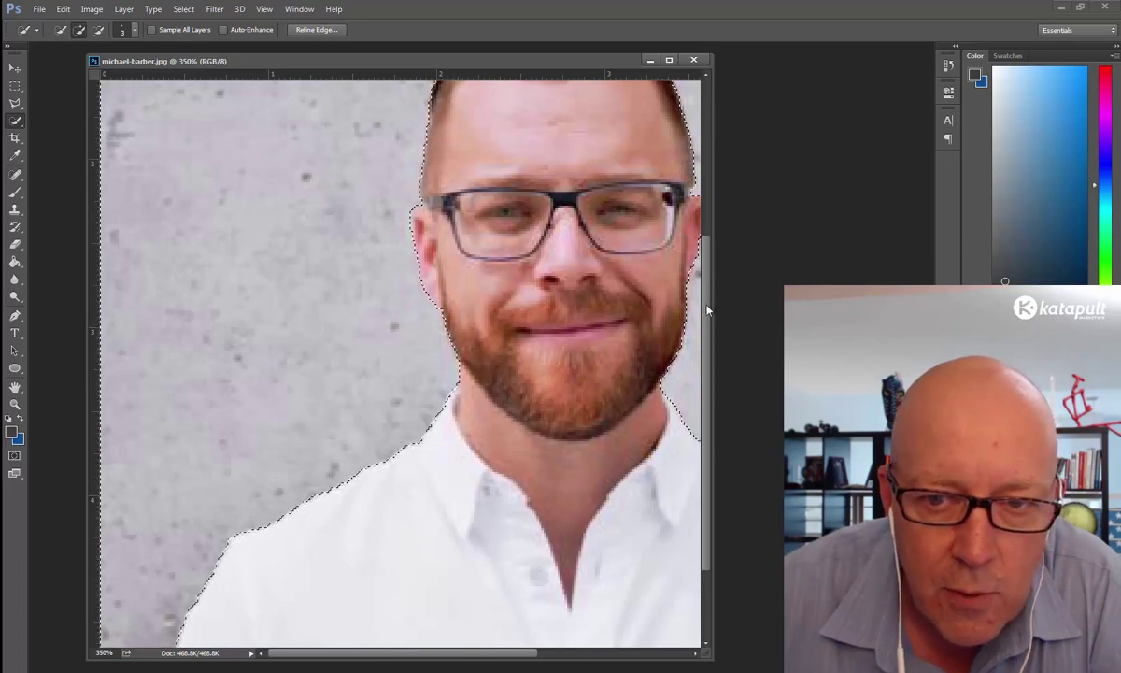
{"action": "left_click_drag", "start_coordinate": [708, 308], "coordinate": [707, 211]}
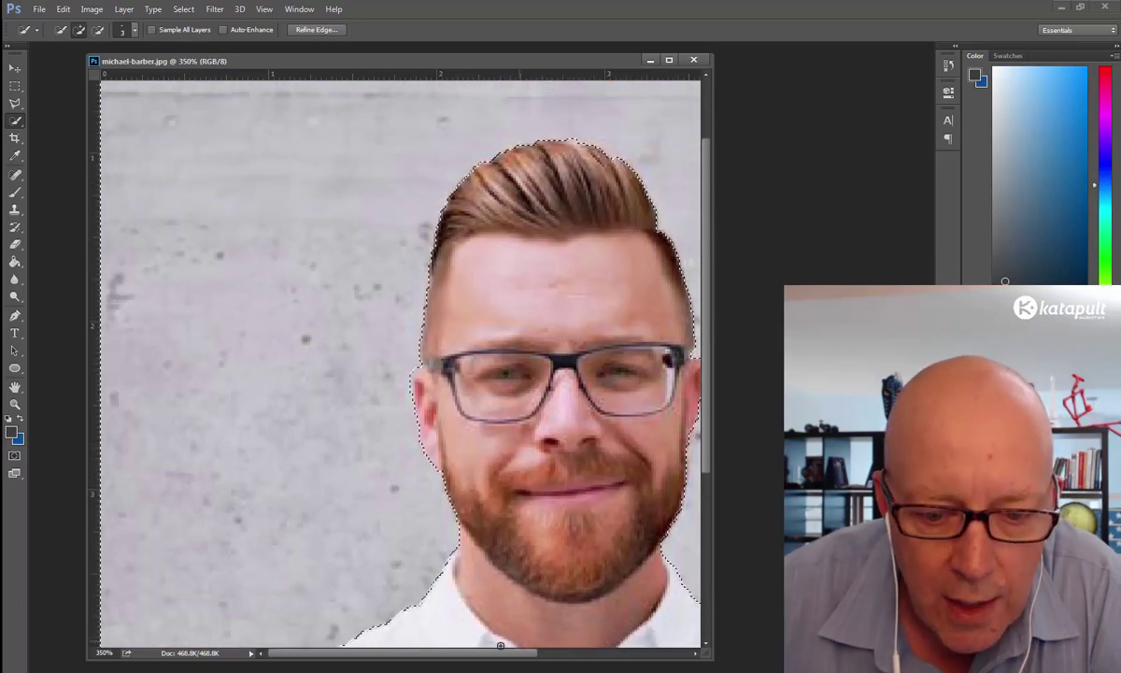
{"action": "left_click_drag", "start_coordinate": [500, 658], "coordinate": [549, 658]}
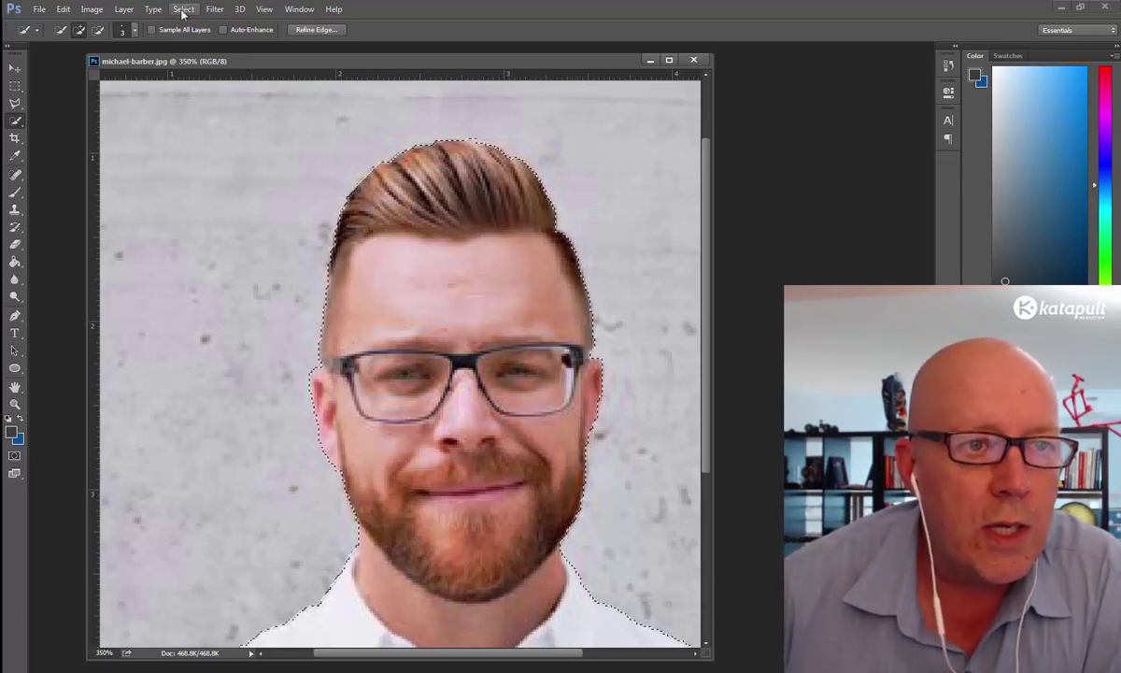
{"action": "left_click", "coordinate": [182, 11]}
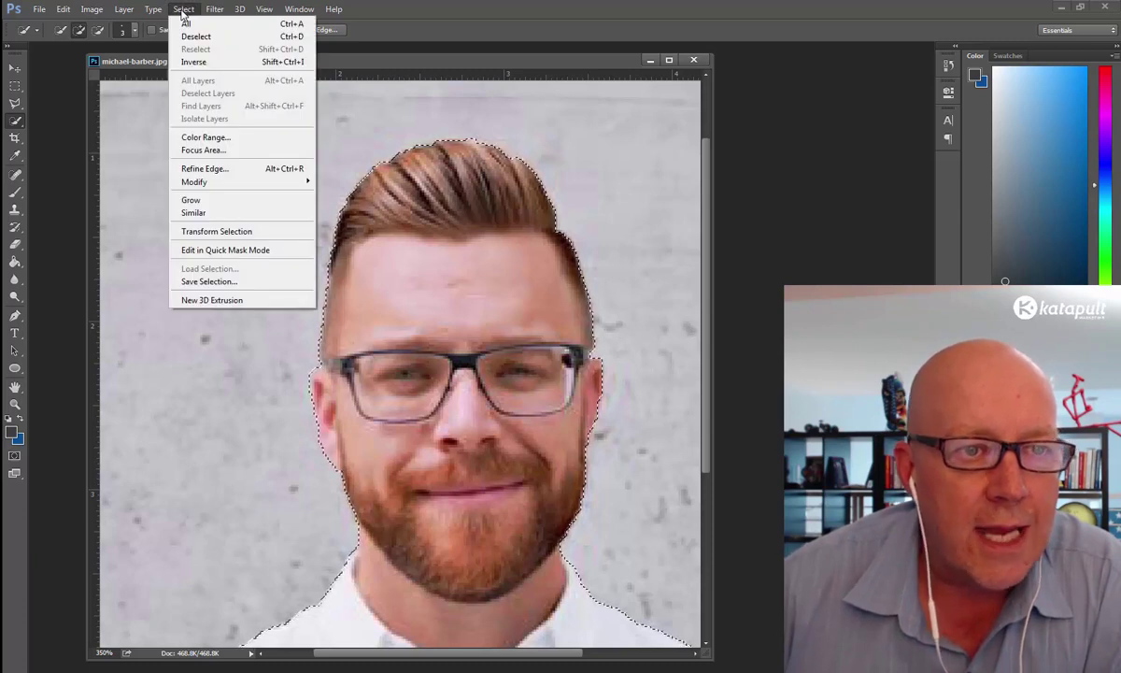
{"action": "left_click", "coordinate": [201, 63]}
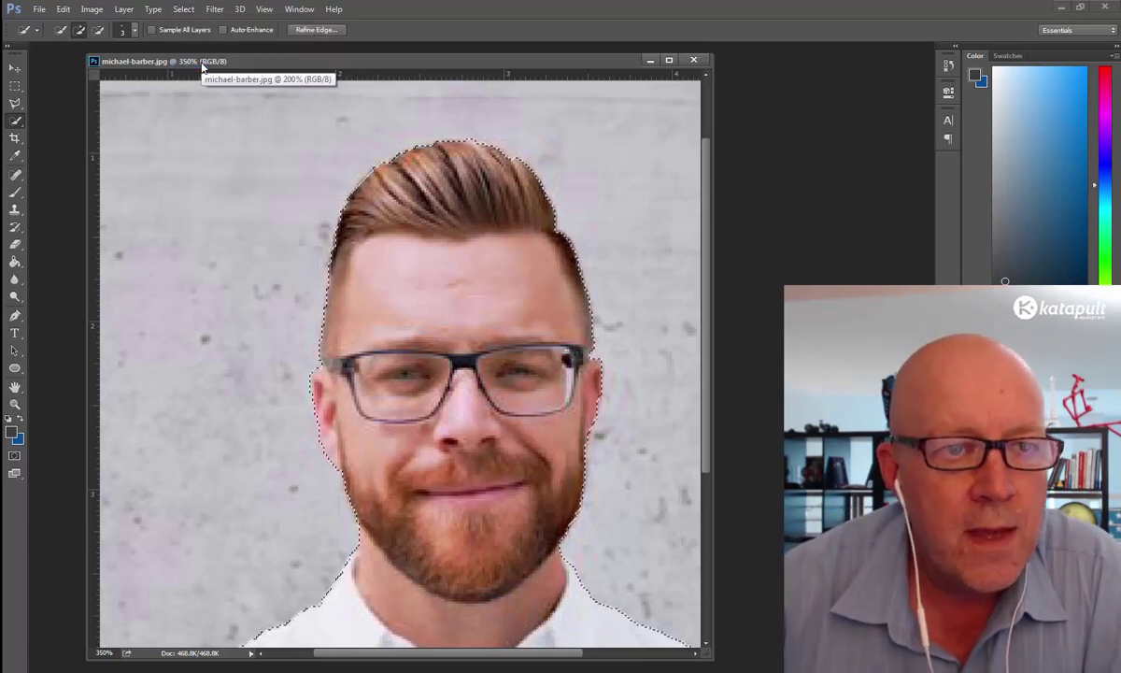
Step: Cut the selected man out of the photo to the clipboard
{"action": "left_click", "coordinate": [40, 10]}
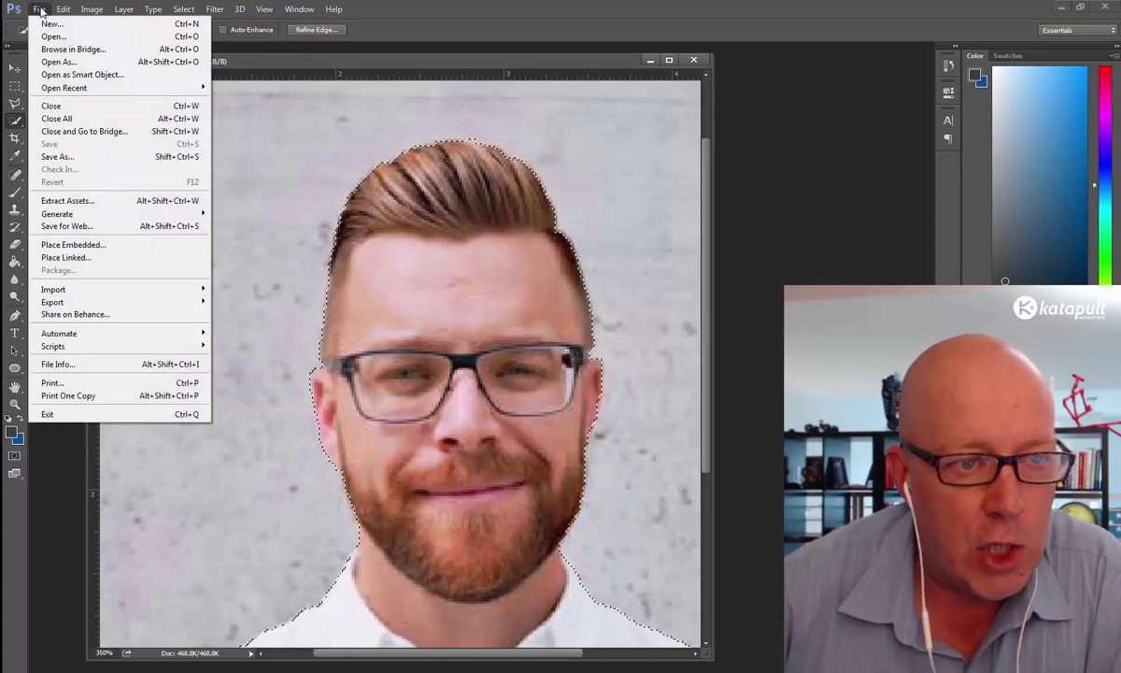
{"action": "mouse_move", "coordinate": [68, 11]}
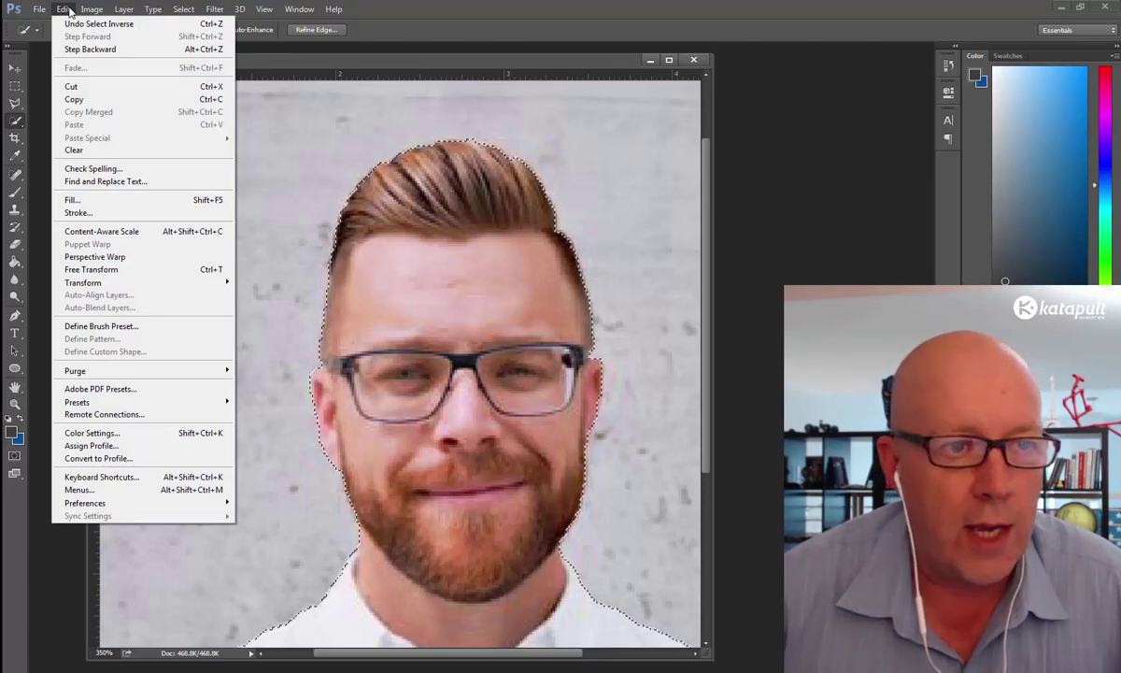
{"action": "left_click", "coordinate": [67, 87]}
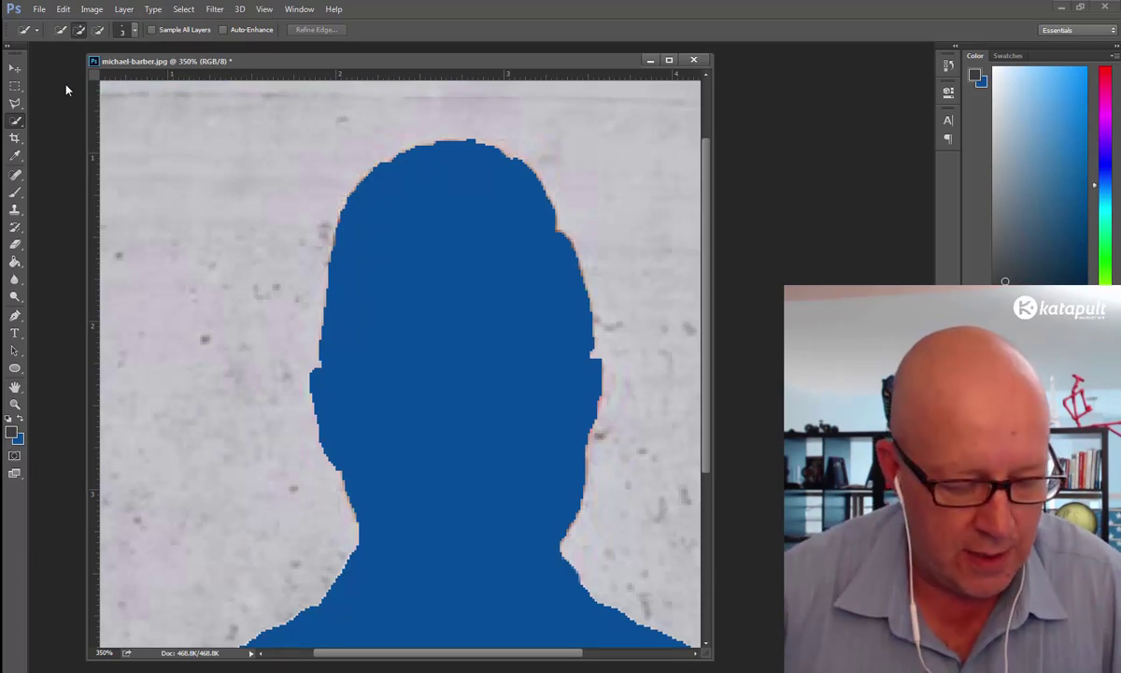
Step: Create a new document from the Clipboard preset, 340 x 334 pixels at 72 pixels/inch, with transparent background contents
{"action": "left_click", "coordinate": [40, 13]}
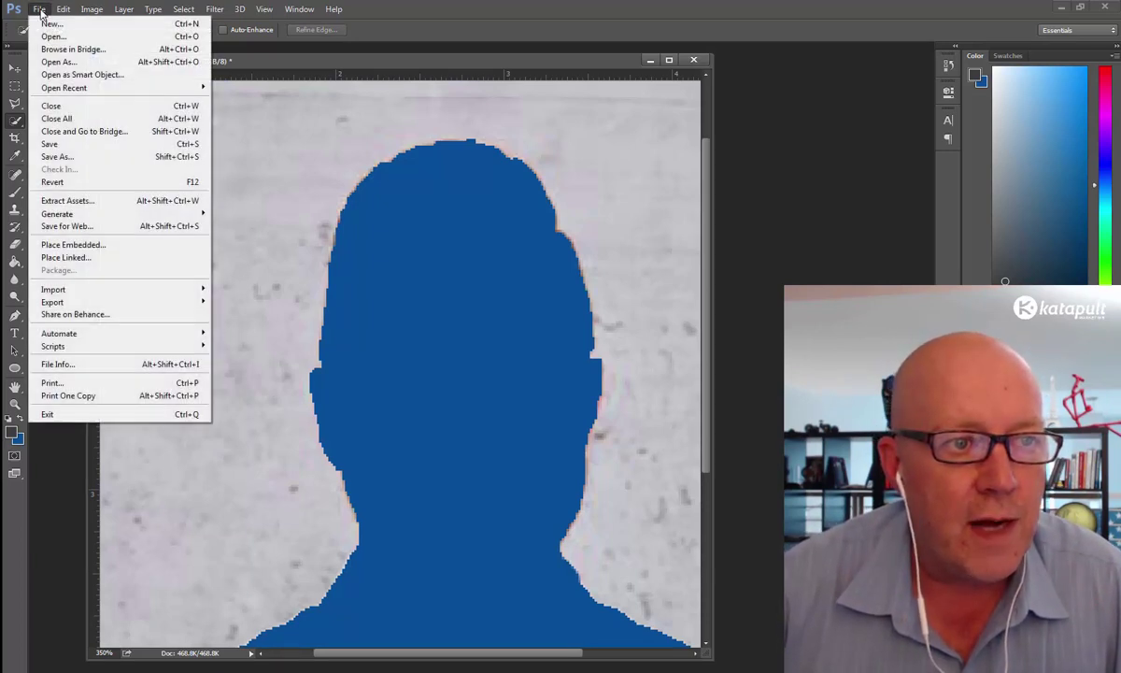
{"action": "key", "text": "Escape"}
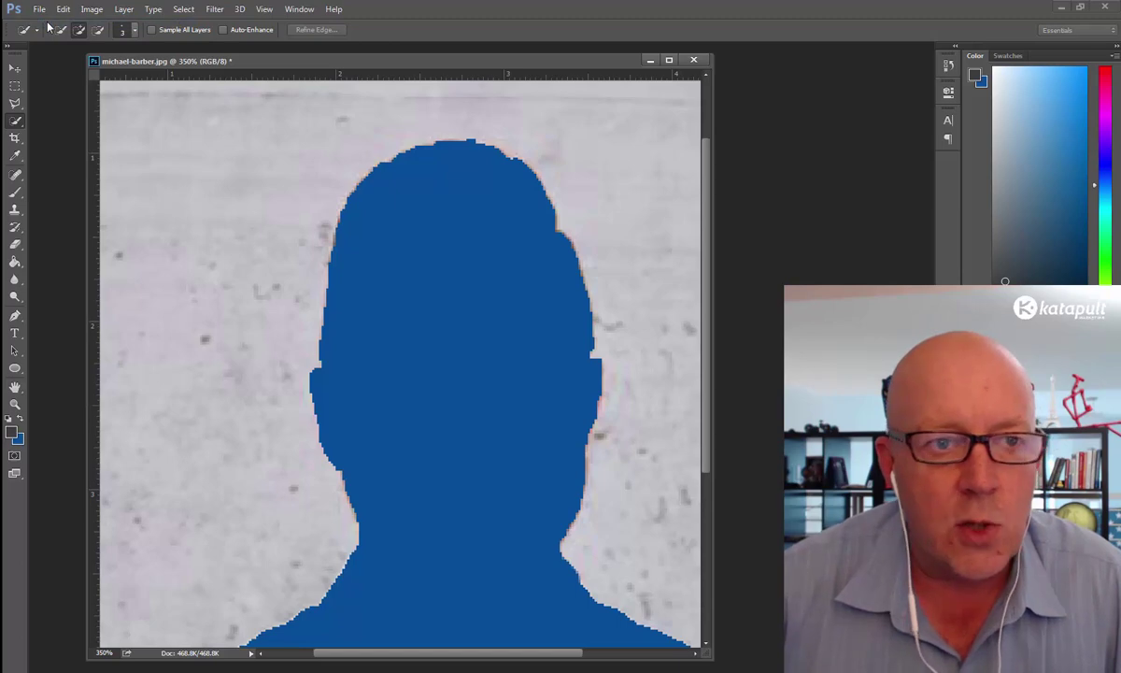
{"action": "key", "text": "ctrl+n"}
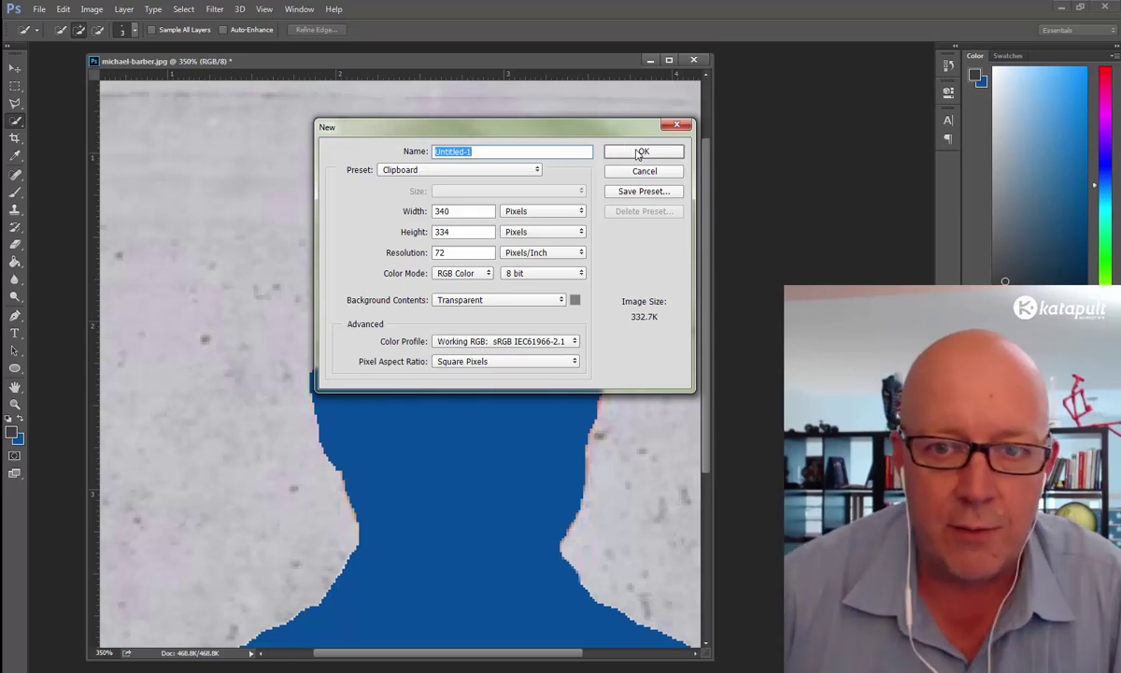
{"action": "left_click", "coordinate": [641, 152]}
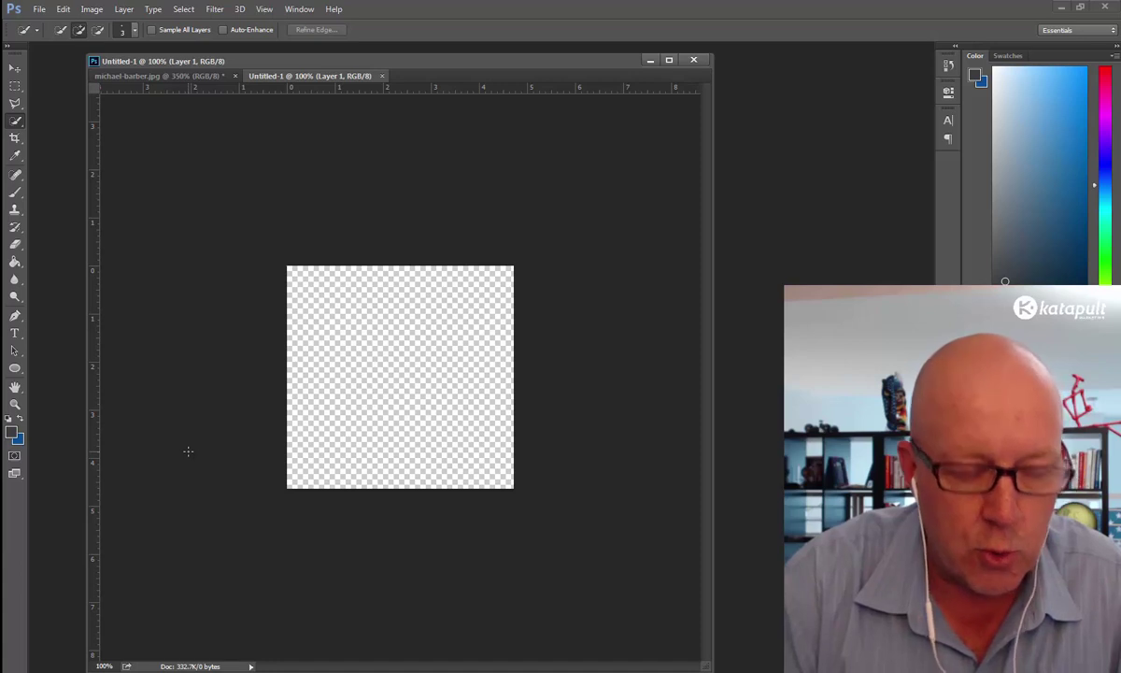
Step: Paste the cut-out bearded man into the new transparent document
{"action": "key", "text": "ctrl+v"}
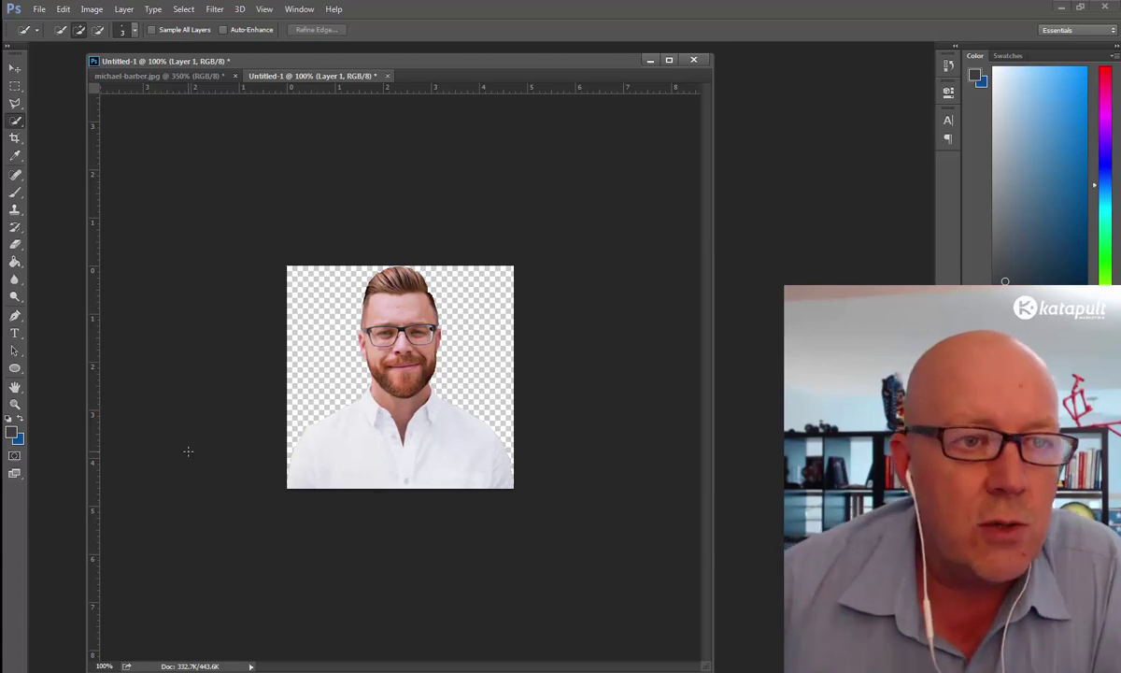
{"action": "left_click", "coordinate": [652, 59]}
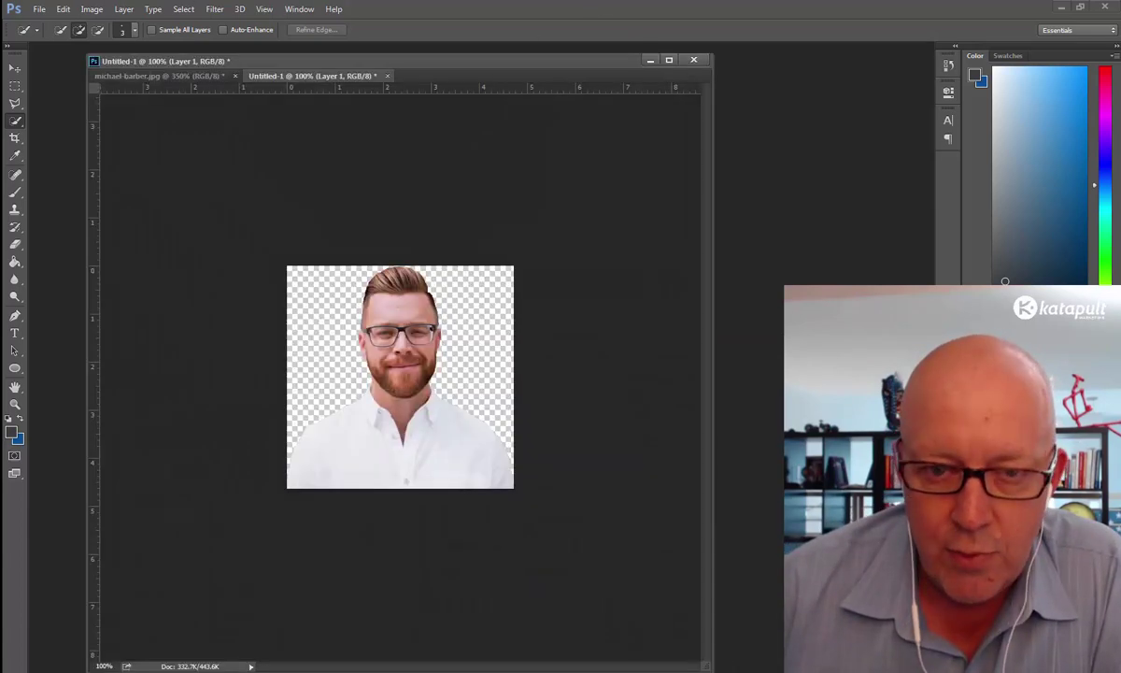
{"action": "left_click", "coordinate": [651, 60]}
{"action": "left_click", "coordinate": [666, 667]}
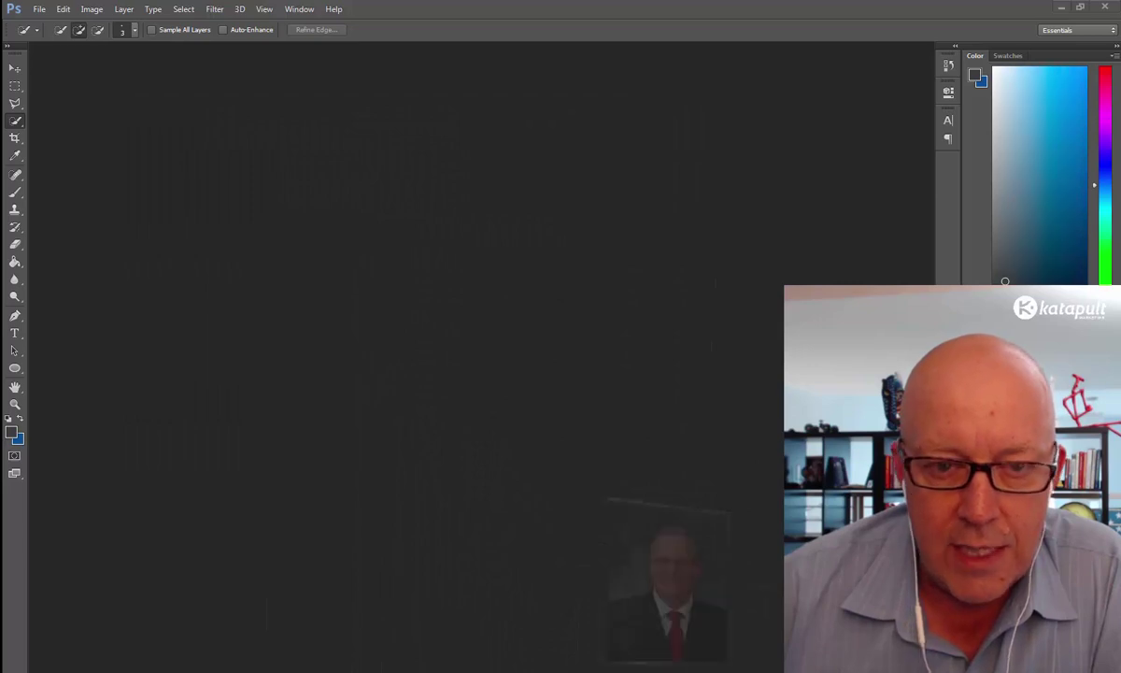
{"action": "left_click_drag", "start_coordinate": [760, 68], "coordinate": [436, 62]}
{"action": "left_click_drag", "start_coordinate": [595, 614], "coordinate": [720, 657]}
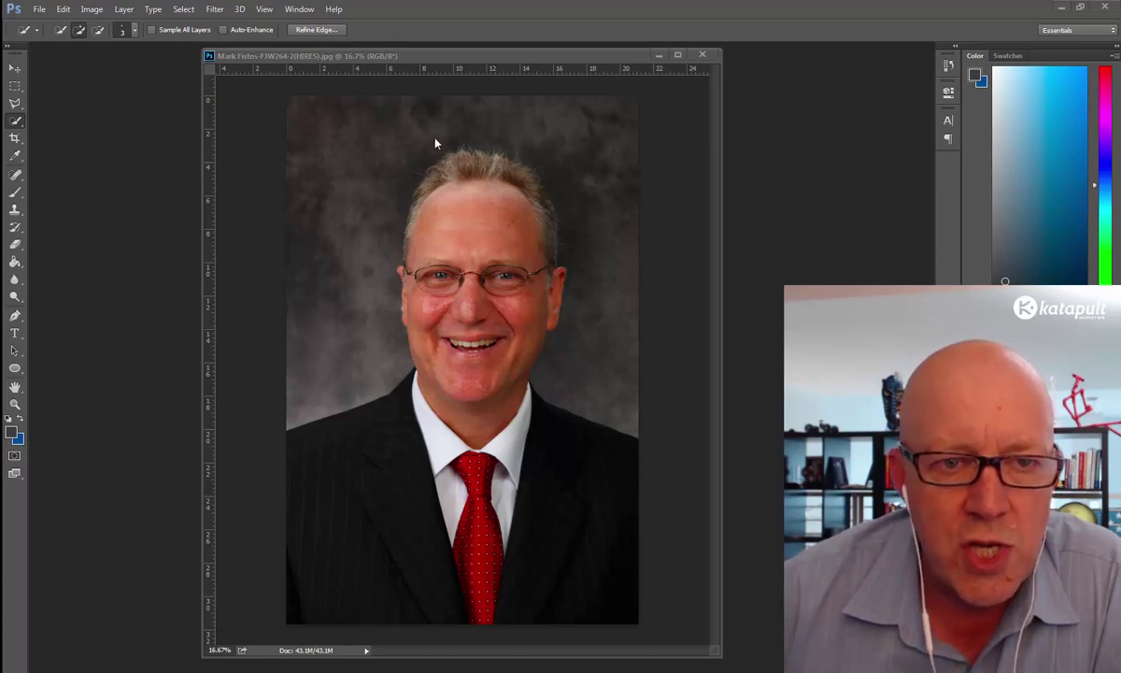
{"action": "left_click_drag", "start_coordinate": [285, 100], "coordinate": [285, 92]}
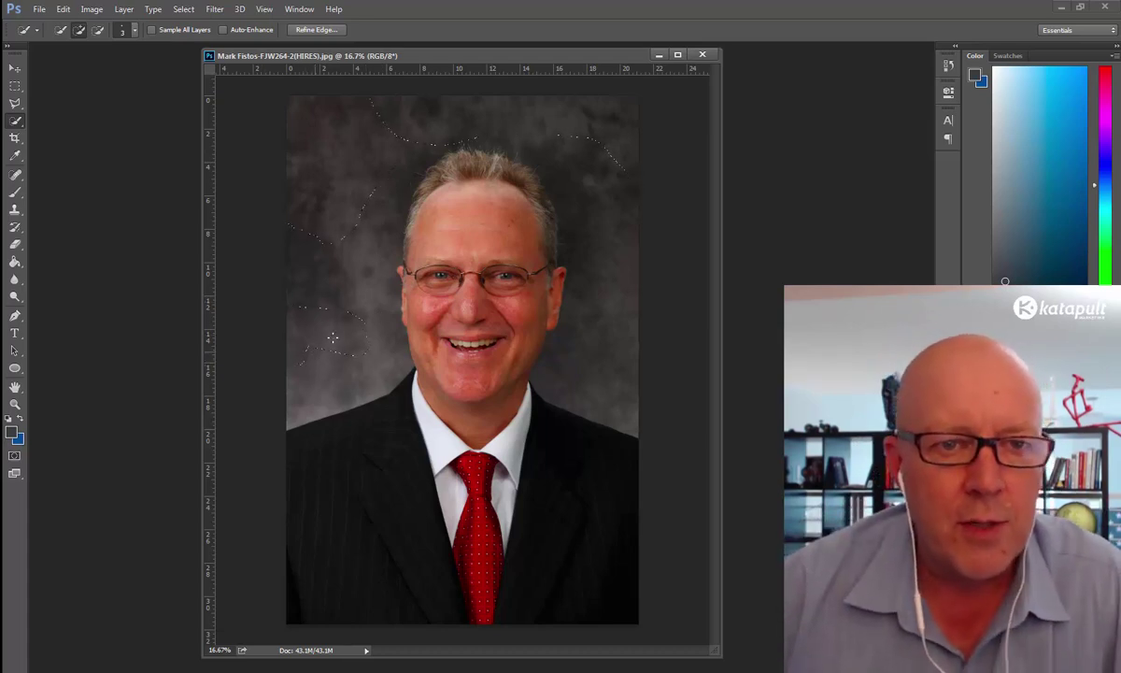
{"action": "left_click", "coordinate": [703, 55]}
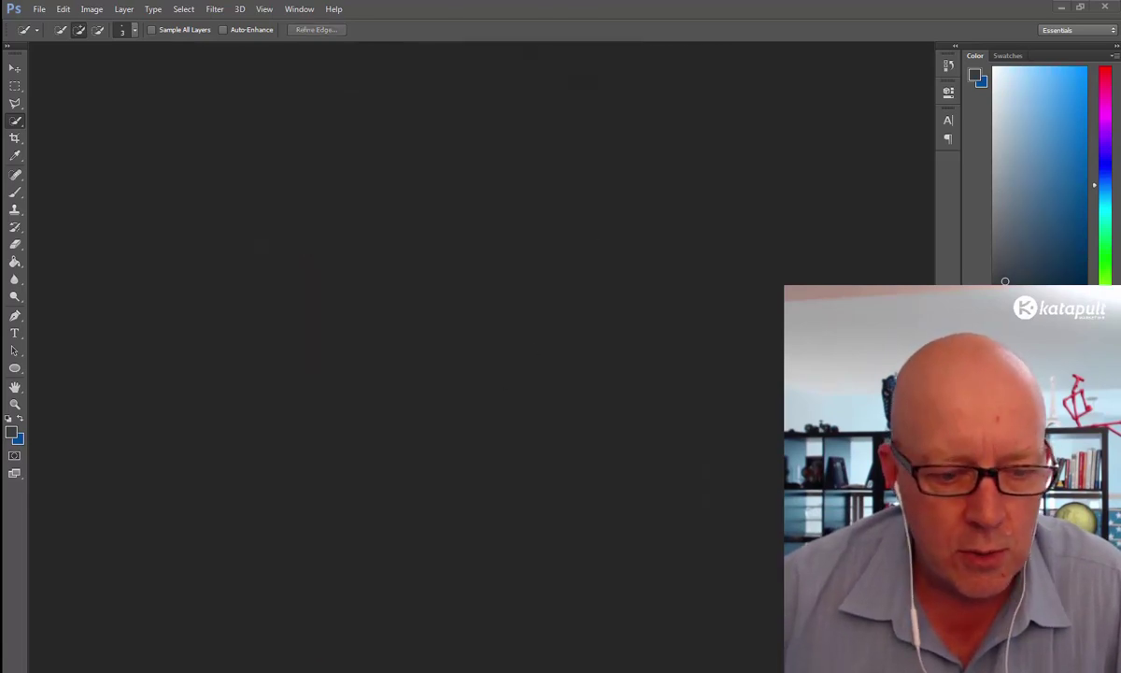
Step: Open the JPG portrait of the man in the dark suit and red tie from the Desktop folder
{"action": "left_click", "coordinate": [40, 9]}
{"action": "left_click", "coordinate": [51, 37]}
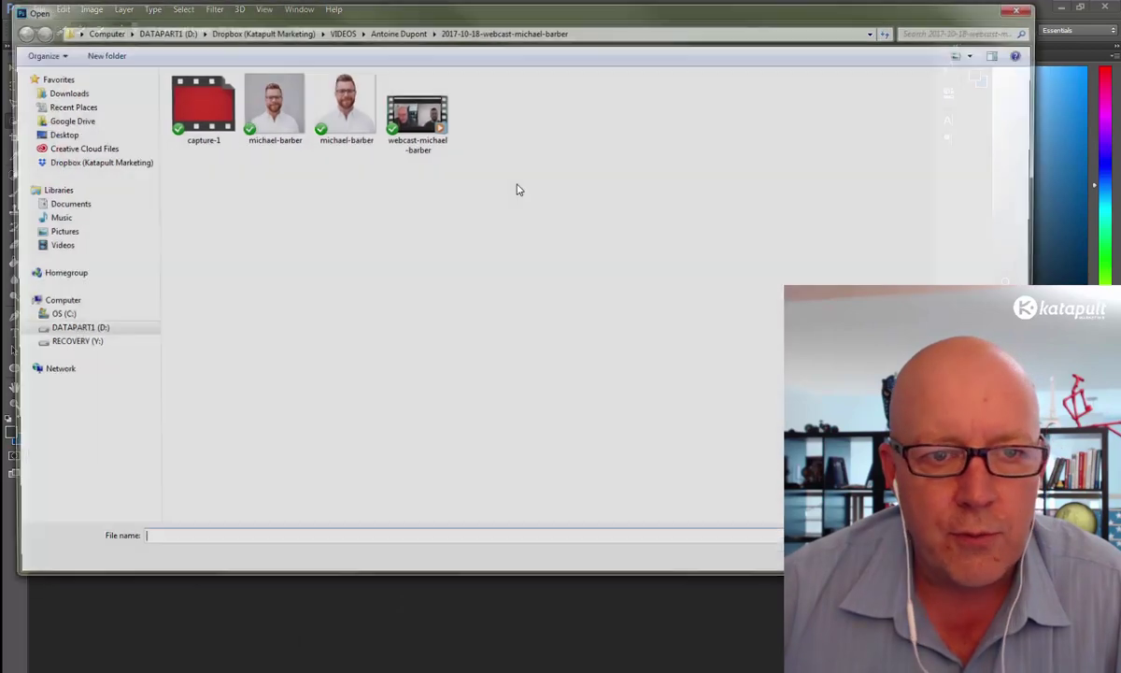
{"action": "left_click", "coordinate": [55, 133]}
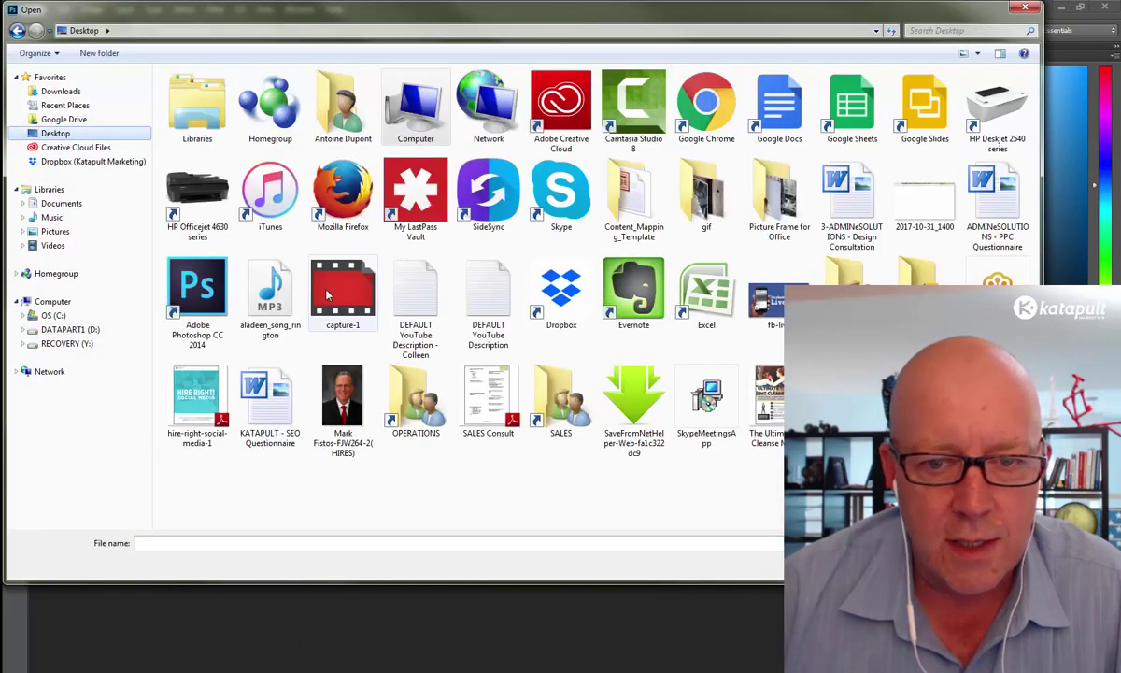
{"action": "left_click", "coordinate": [318, 374]}
{"action": "key", "text": "Return"}
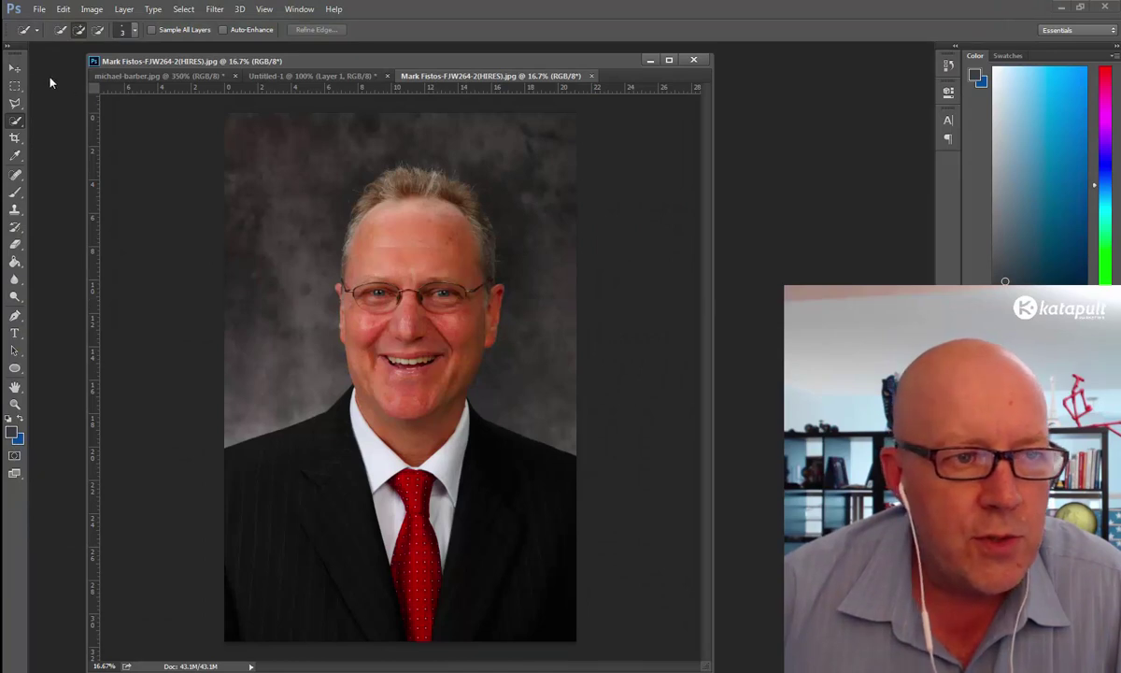
Step: Resize the suited man's portrait to a width of 450 pixels, keeping its proportions
{"action": "left_click", "coordinate": [14, 86]}
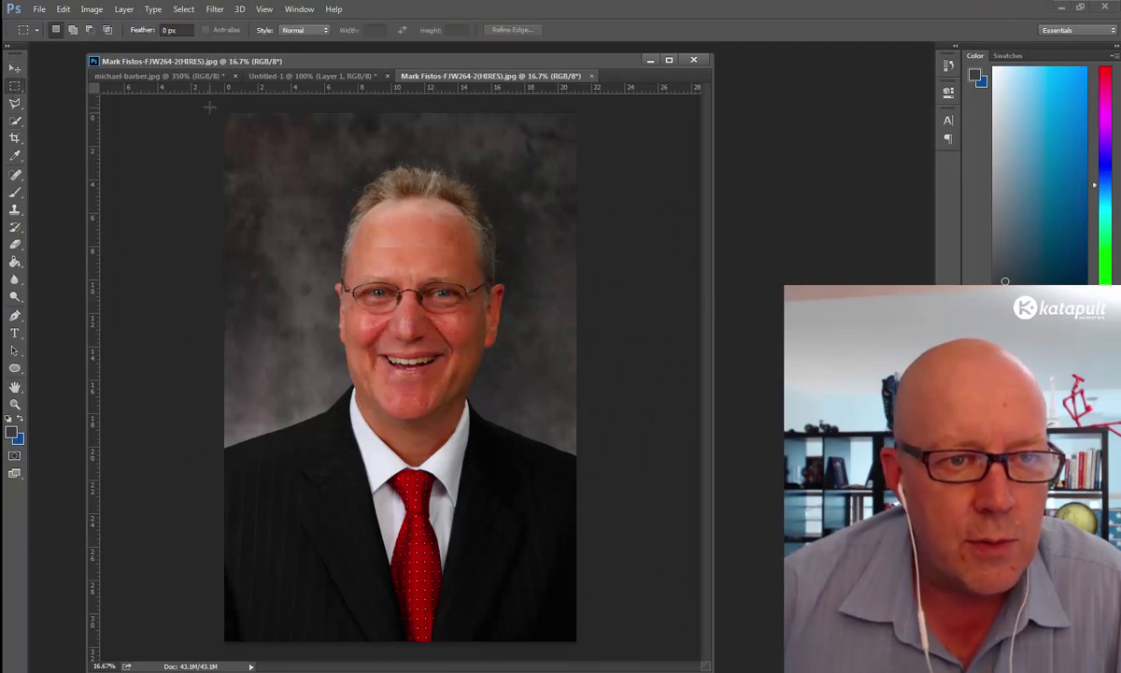
{"action": "left_click", "coordinate": [90, 10]}
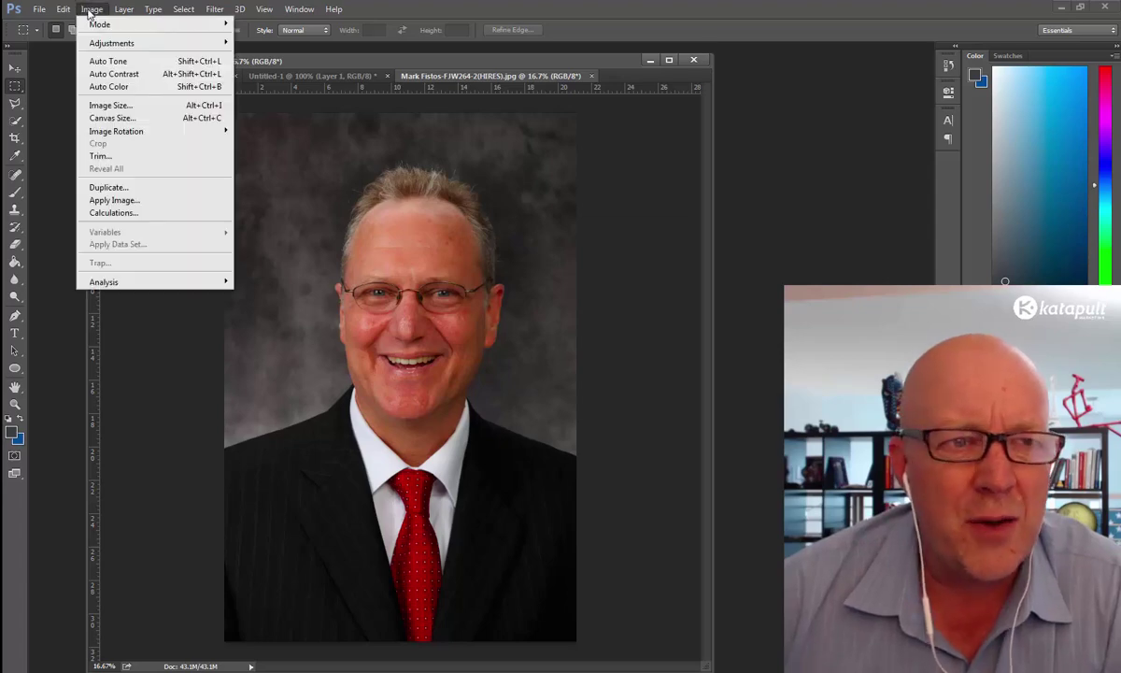
{"action": "left_click", "coordinate": [116, 105]}
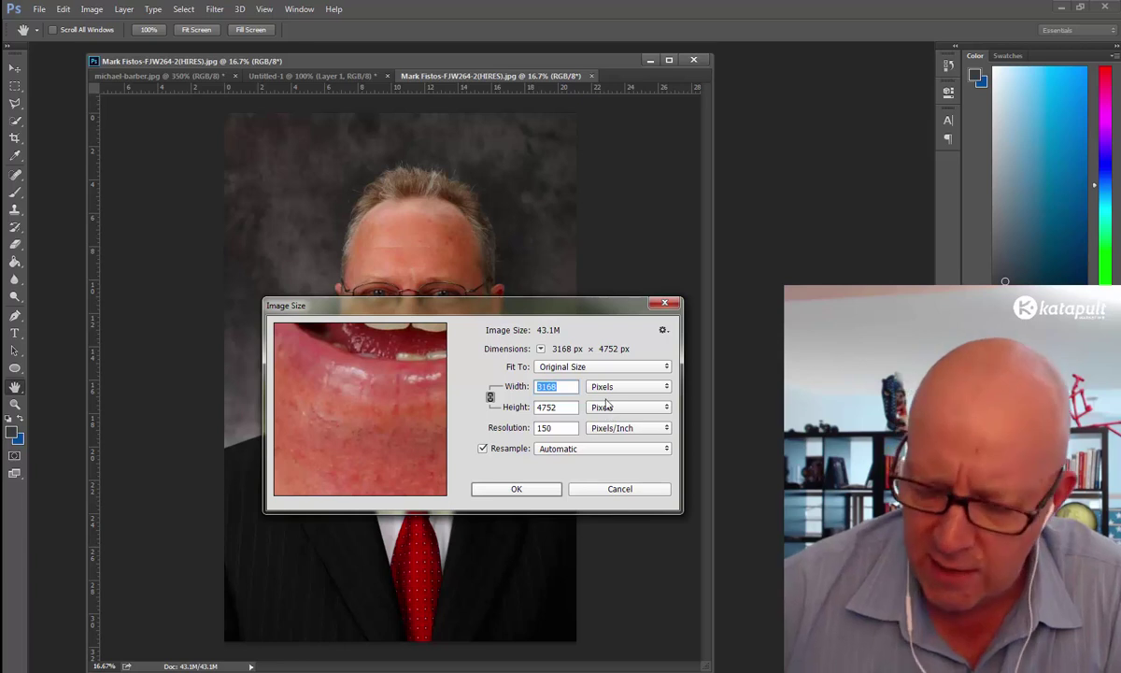
{"action": "type", "text": "450"}
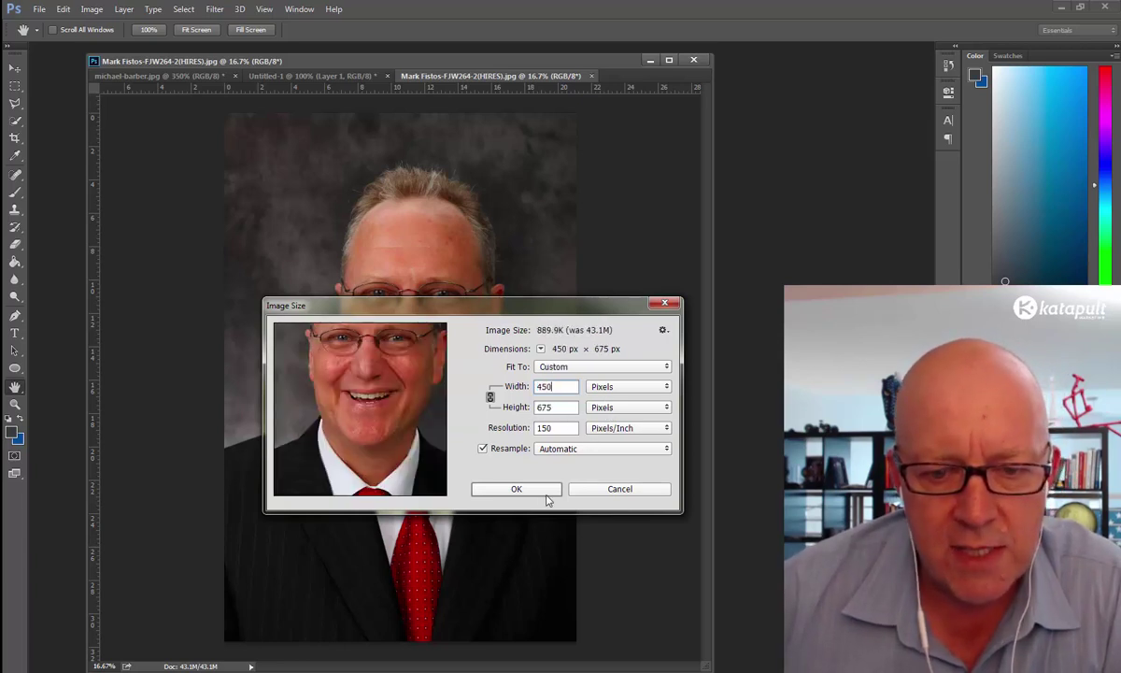
{"action": "left_click", "coordinate": [513, 488]}
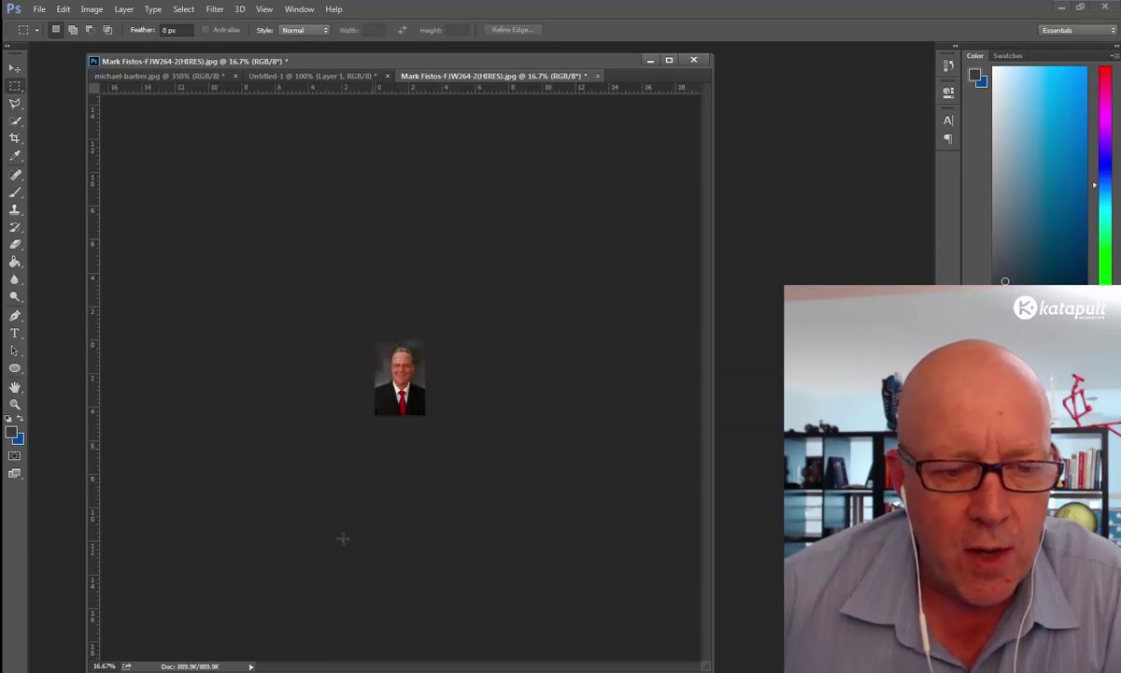
Step: Select the mottled grey backdrop on both sides of the suited man with the Quick Selection tool
{"action": "left_click", "coordinate": [103, 665]}
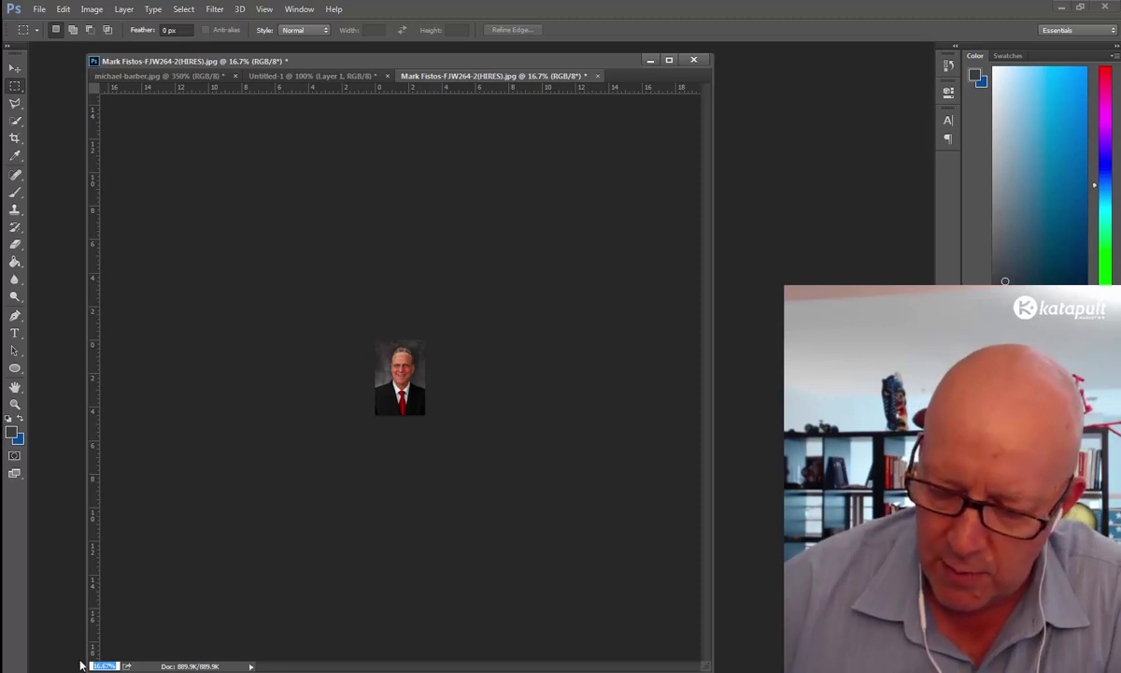
{"action": "type", "text": "75"}
{"action": "key", "text": "Return"}
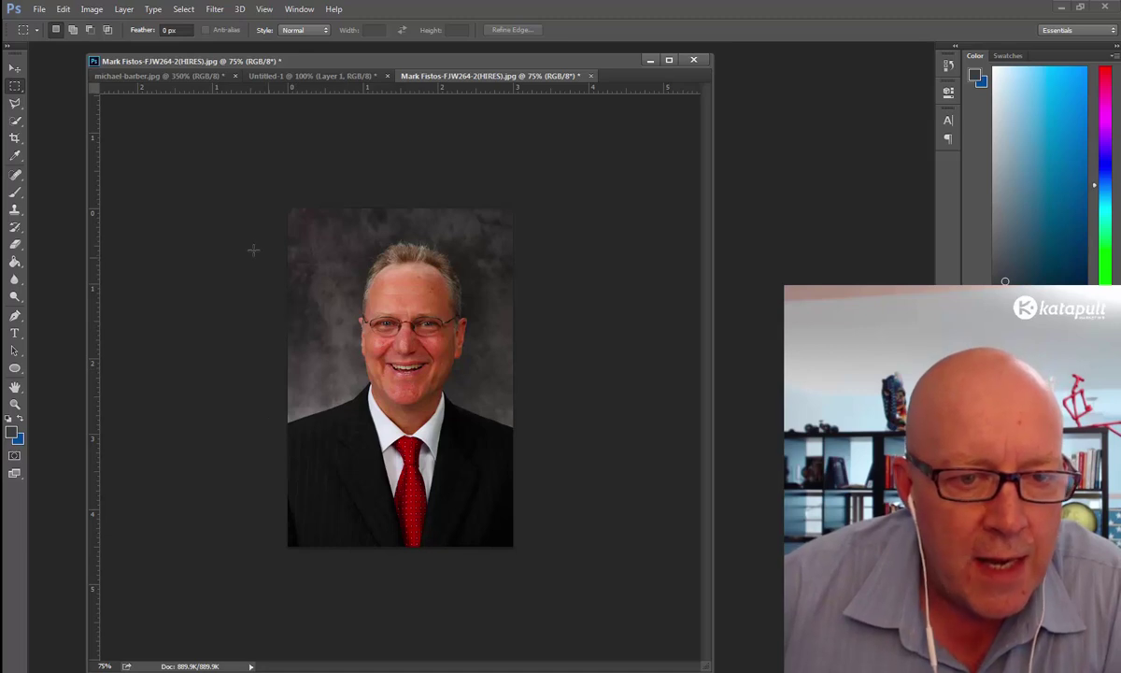
{"action": "left_click", "coordinate": [17, 120]}
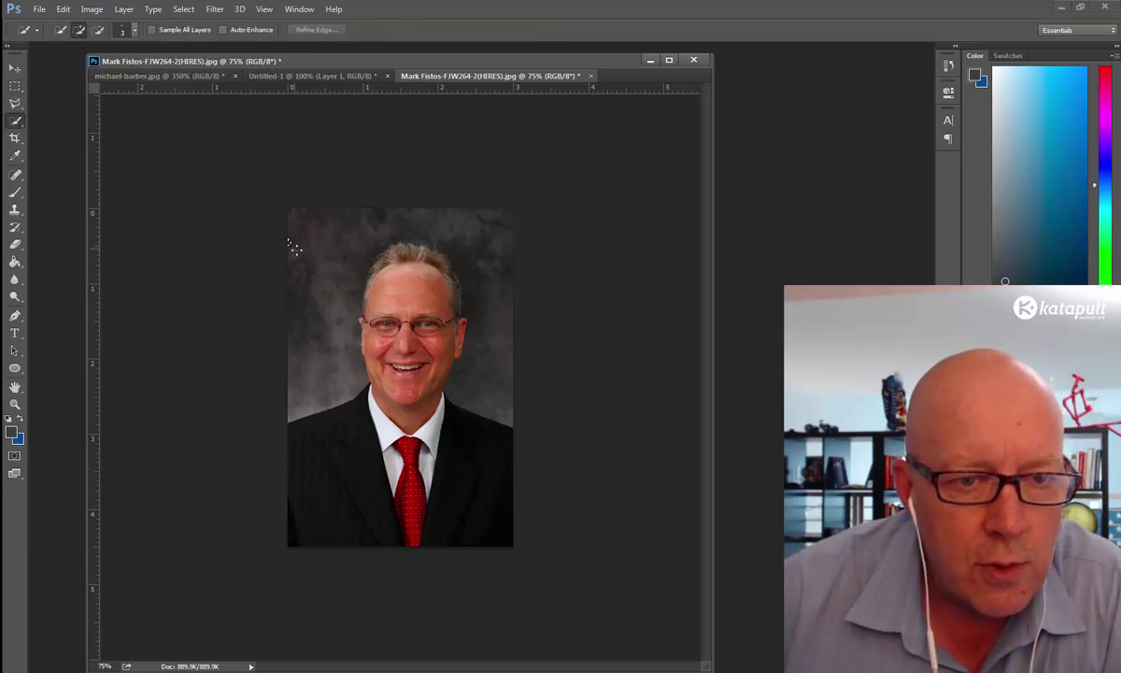
{"action": "mouse_move", "coordinate": [300, 243]}
{"action": "left_mouse_down"}
{"action": "mouse_move", "coordinate": [322, 223]}
{"action": "mouse_move", "coordinate": [347, 230]}
{"action": "left_mouse_up"}
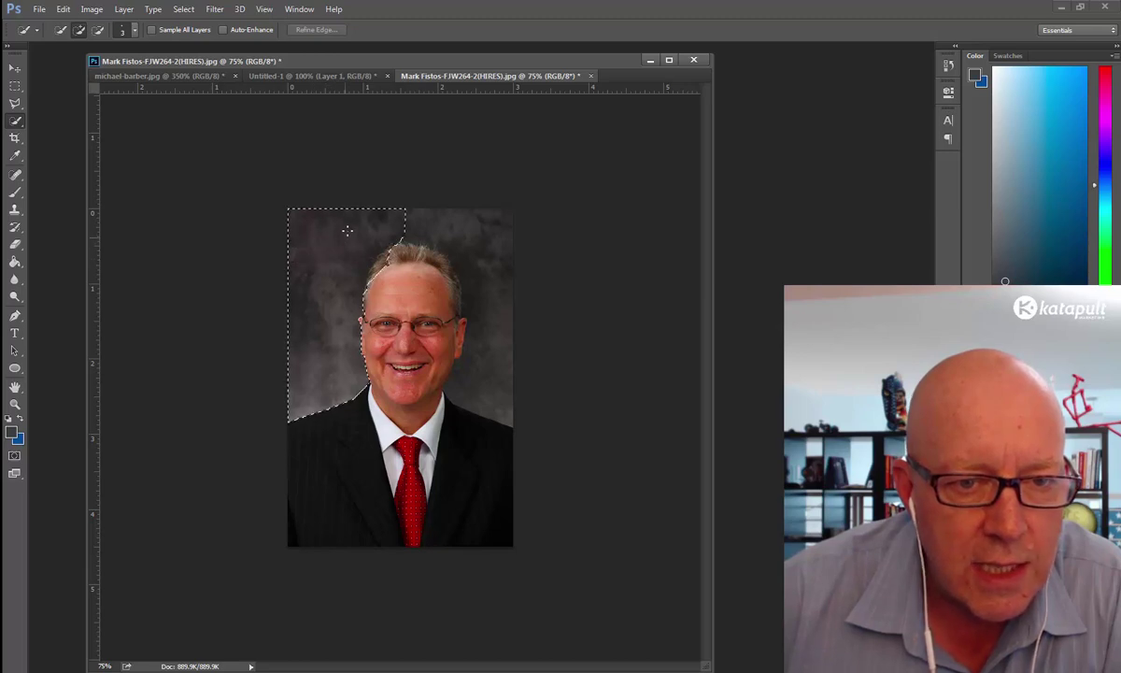
{"action": "mouse_move", "coordinate": [421, 216]}
{"action": "left_mouse_down"}
{"action": "mouse_move", "coordinate": [474, 225]}
{"action": "mouse_move", "coordinate": [487, 243]}
{"action": "left_mouse_up"}
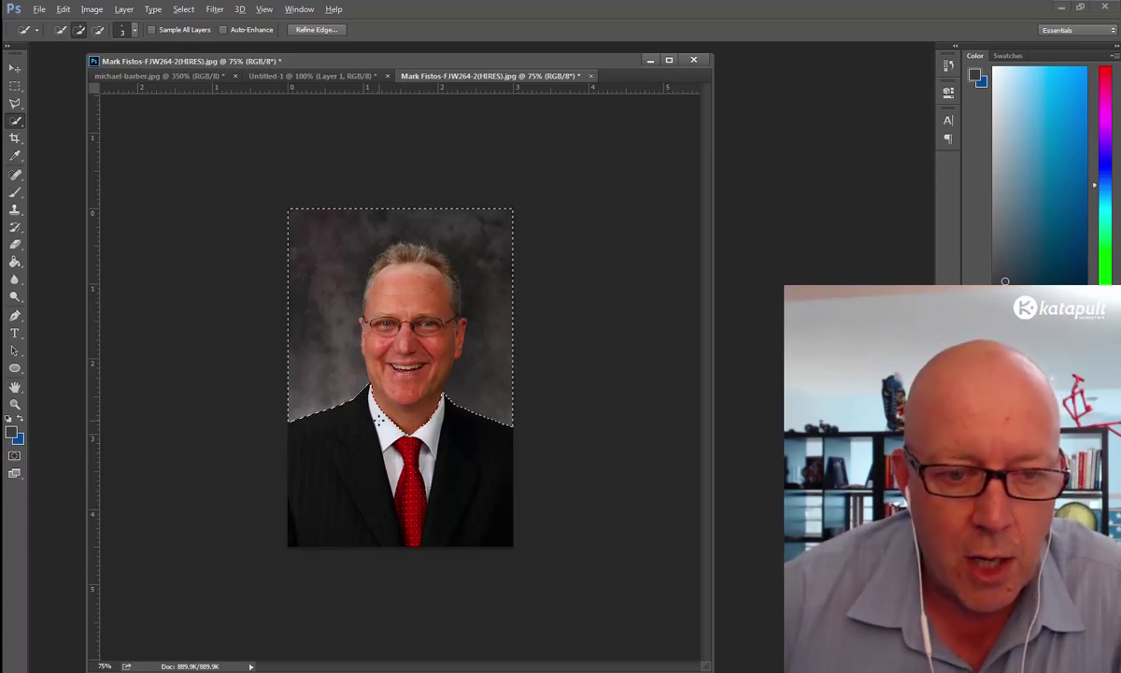
{"action": "left_click", "coordinate": [379, 420]}
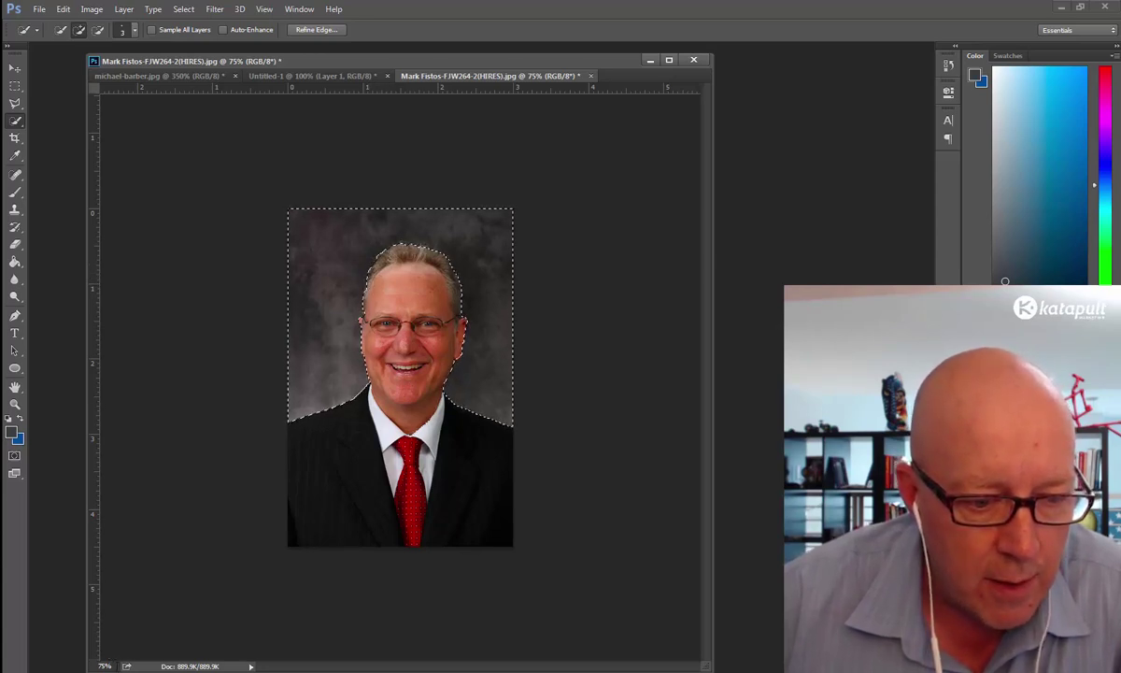
Step: Refine the backdrop selection along one ear and the hairline by subtracting the parts that belong to the man
{"action": "left_click", "coordinate": [102, 666]}
{"action": "type", "text": "250"}
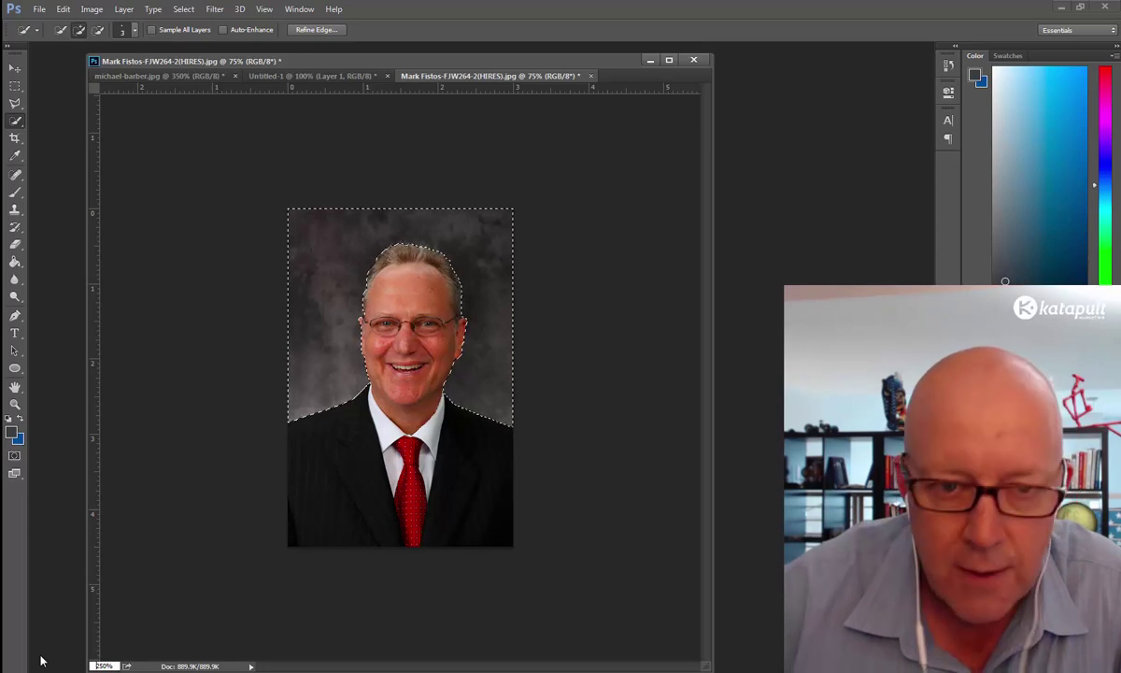
{"action": "key", "text": "Return"}
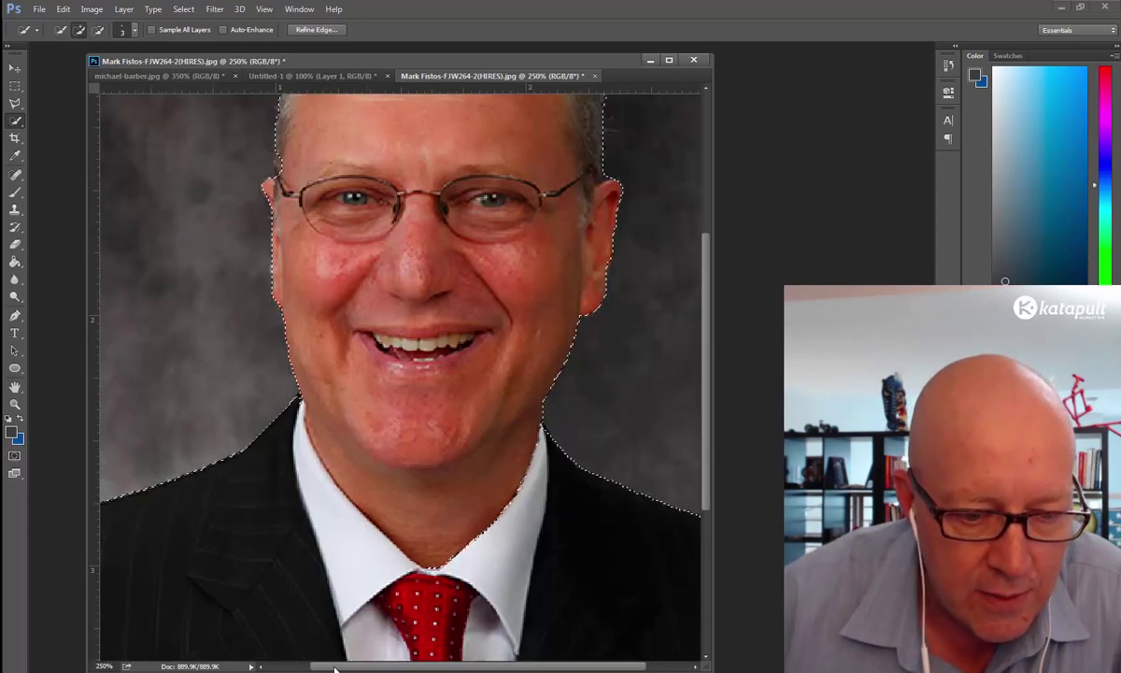
{"action": "left_click_drag", "start_coordinate": [335, 667], "coordinate": [283, 667]}
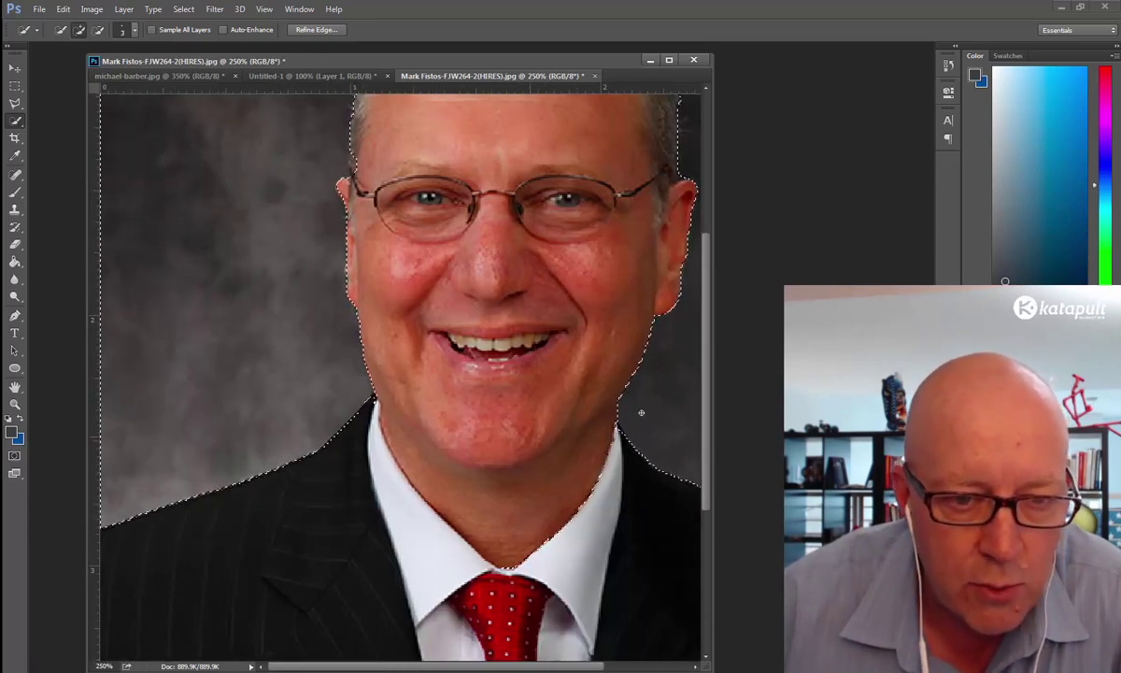
{"action": "left_click_drag", "start_coordinate": [707, 349], "coordinate": [708, 319]}
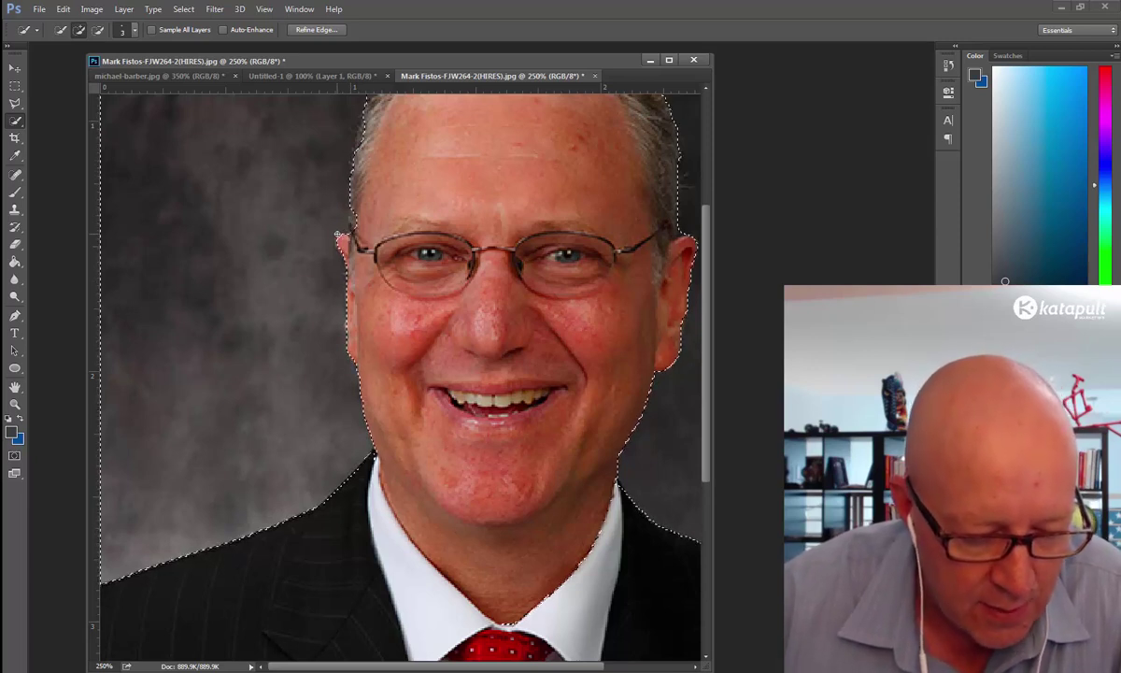
{"action": "key", "text": "alt"}
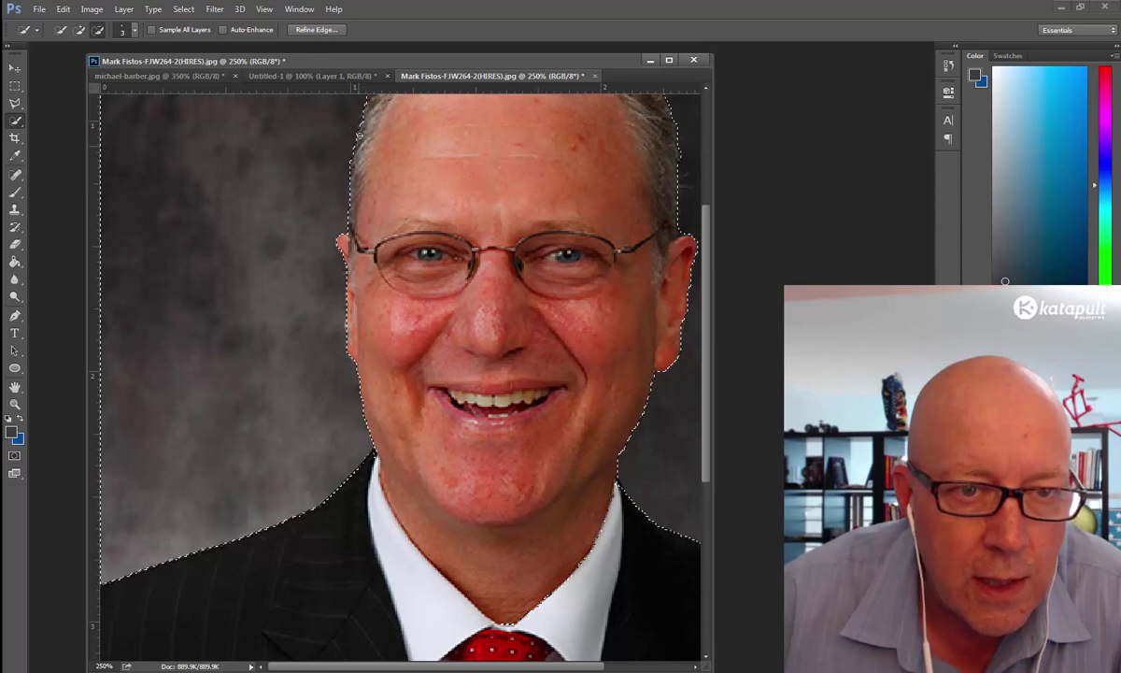
{"action": "left_click_drag", "start_coordinate": [707, 241], "coordinate": [706, 175]}
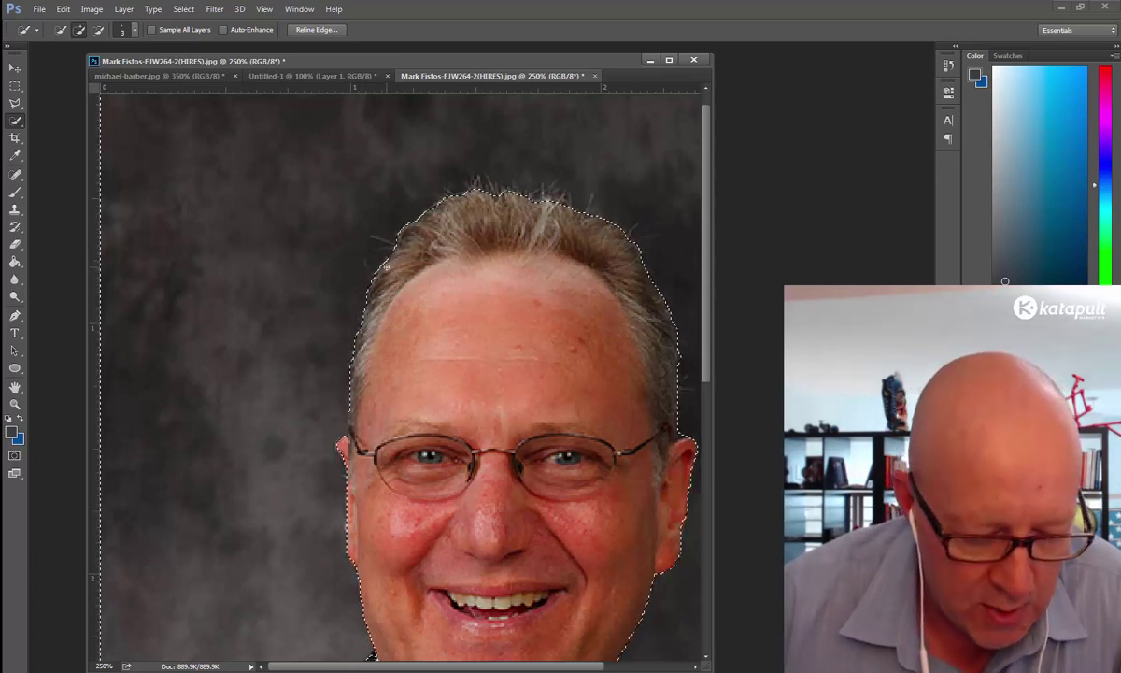
{"action": "key", "text": "alt"}
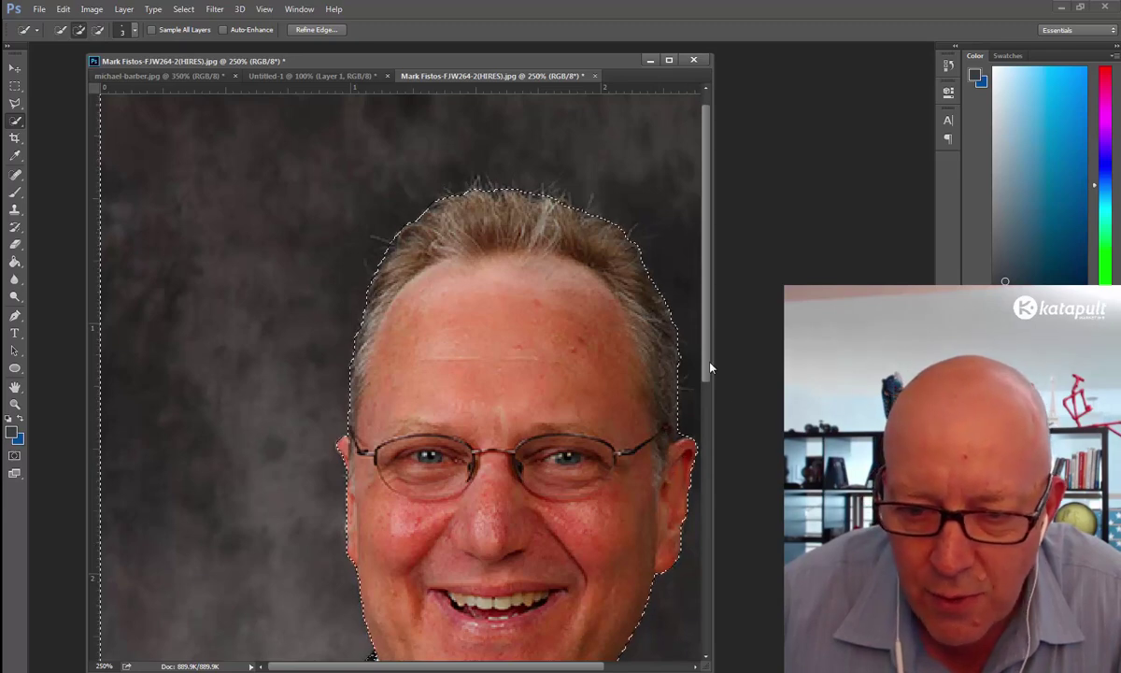
Step: Subtract the edge of the other ear and the strip along the shirt collar from the backdrop selection
{"action": "left_click_drag", "start_coordinate": [706, 376], "coordinate": [706, 418]}
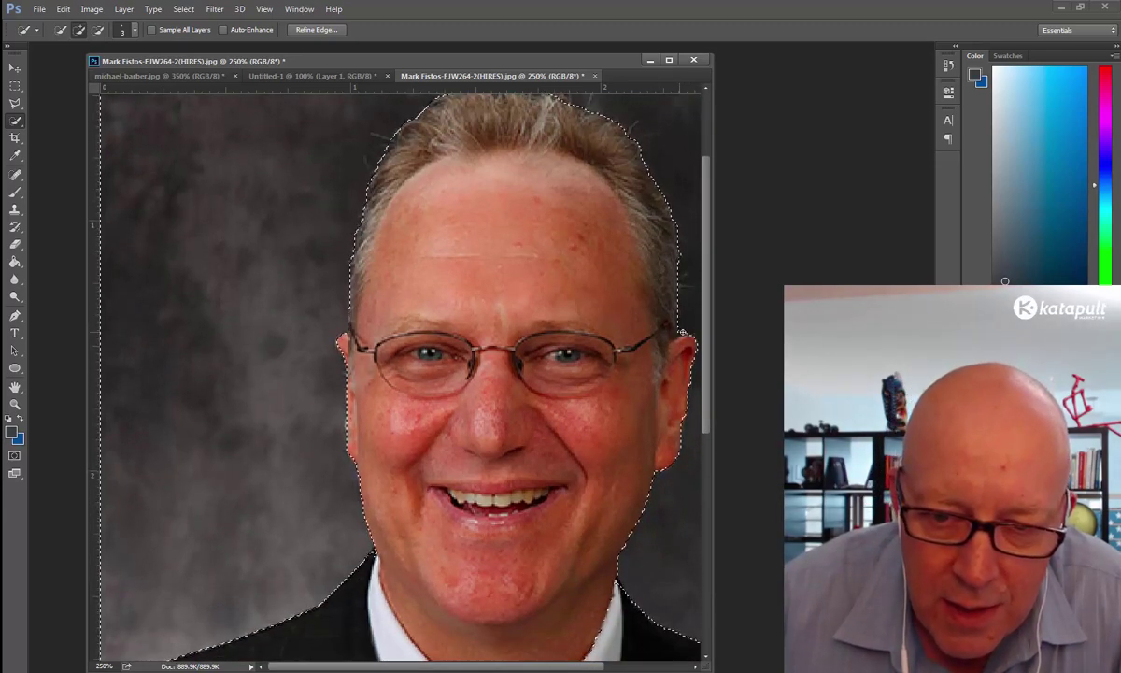
{"action": "left_click_drag", "start_coordinate": [705, 344], "coordinate": [708, 388]}
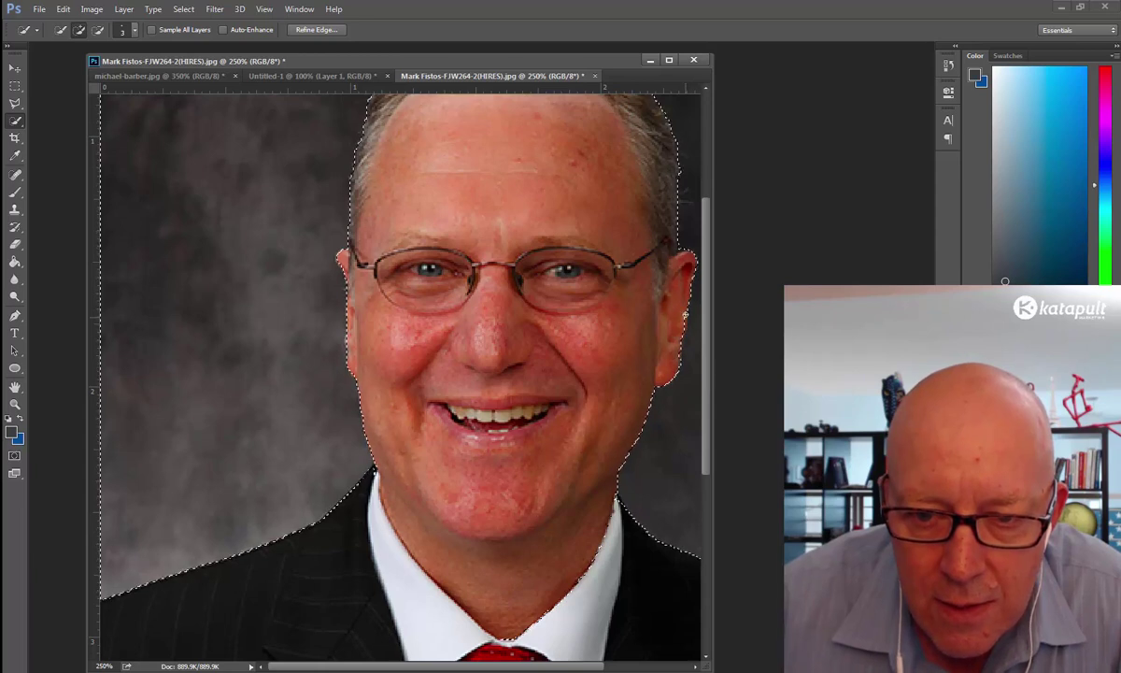
{"action": "key", "text": "alt"}
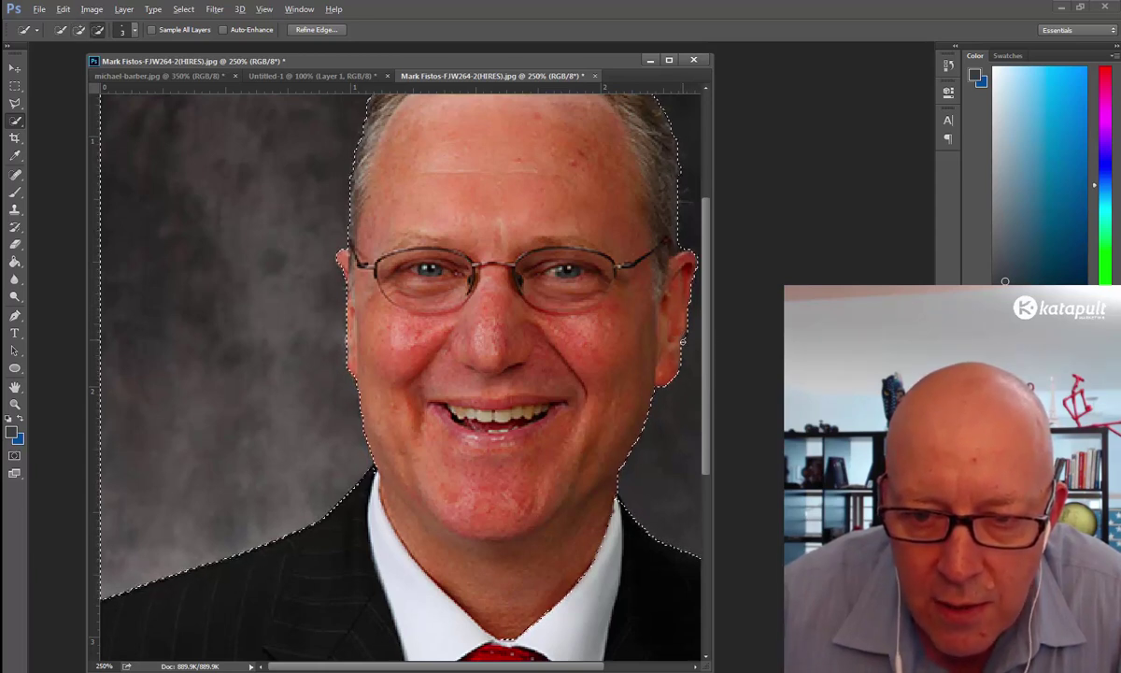
{"action": "left_click_drag", "start_coordinate": [707, 343], "coordinate": [706, 385]}
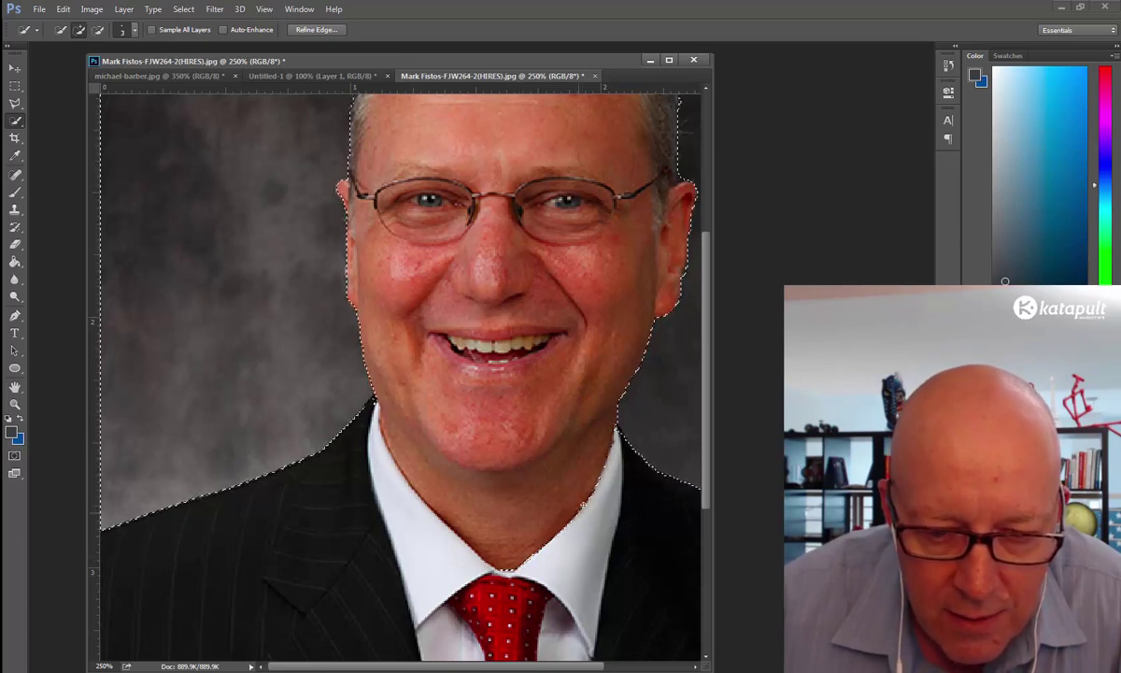
{"action": "key", "text": "alt"}
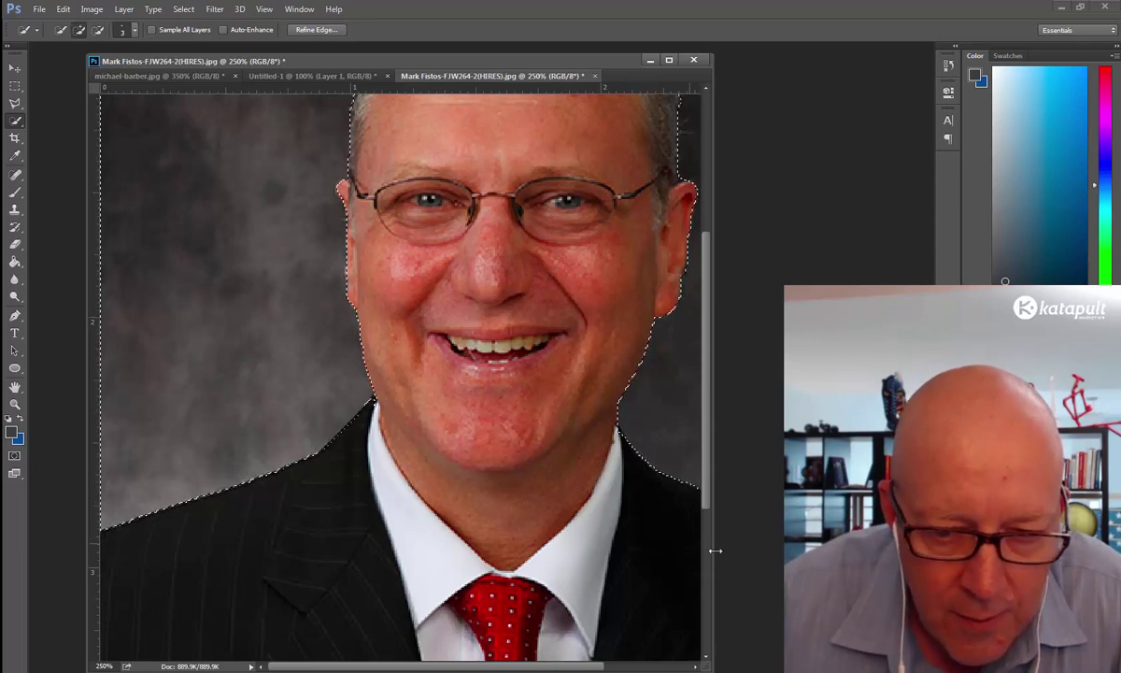
Step: Invert the backdrop selection so it covers the suited man, and cut him out of the portrait
{"action": "left_click_drag", "start_coordinate": [595, 665], "coordinate": [680, 667]}
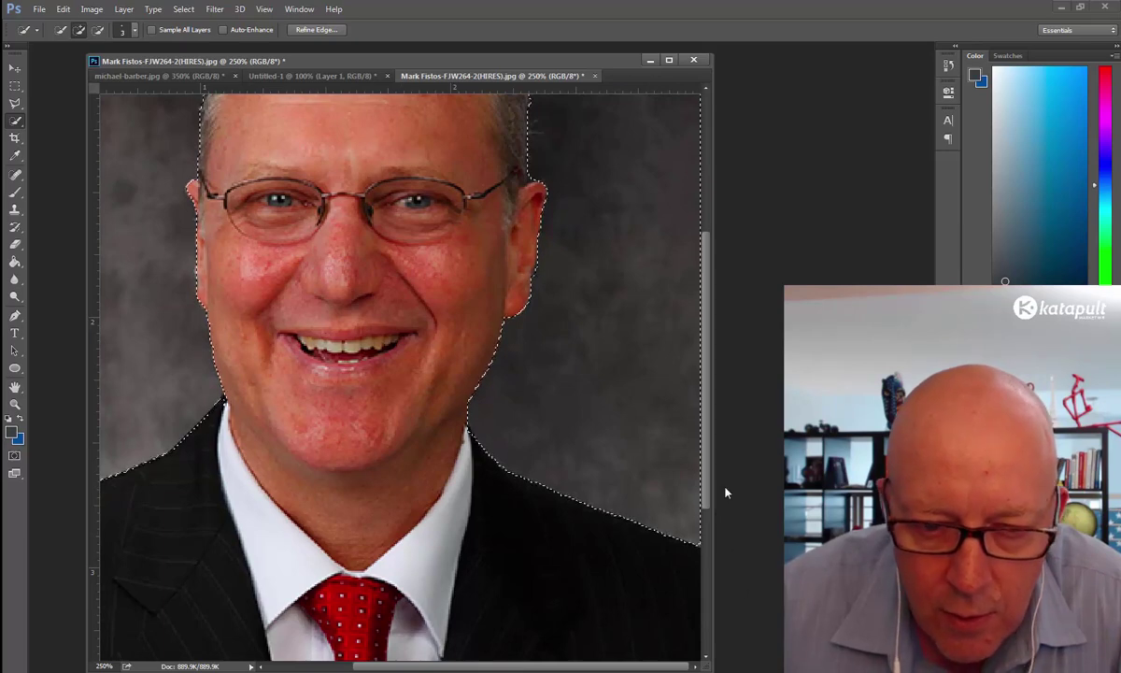
{"action": "left_click_drag", "start_coordinate": [708, 492], "coordinate": [703, 364]}
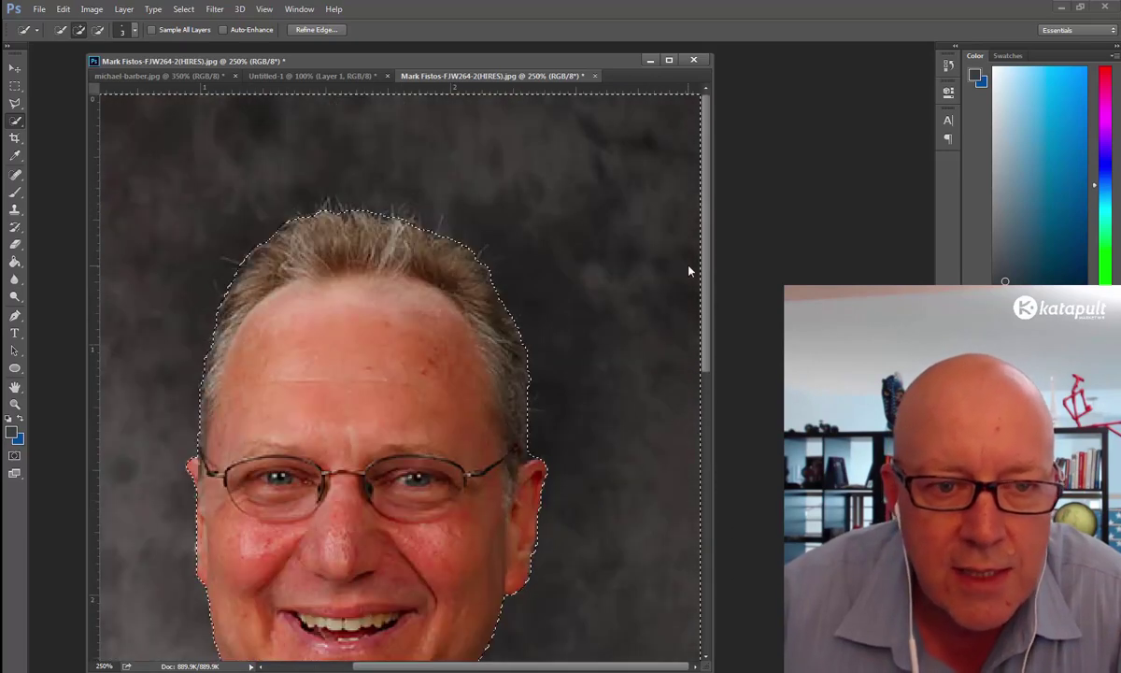
{"action": "left_click", "coordinate": [181, 9]}
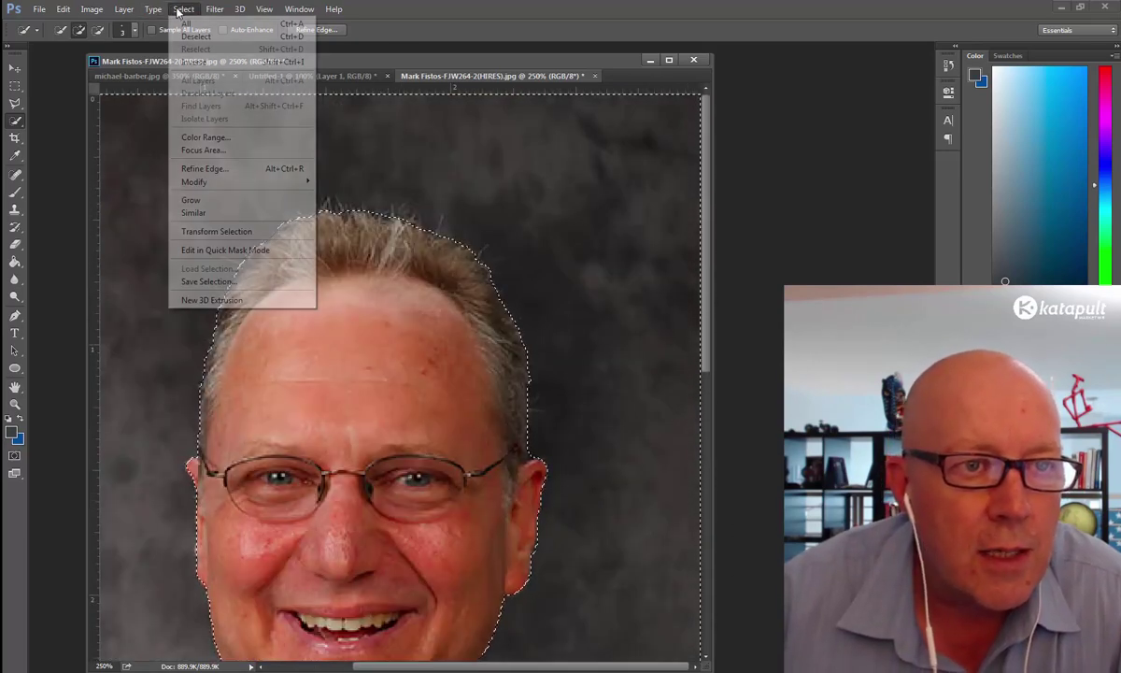
{"action": "left_click", "coordinate": [192, 61]}
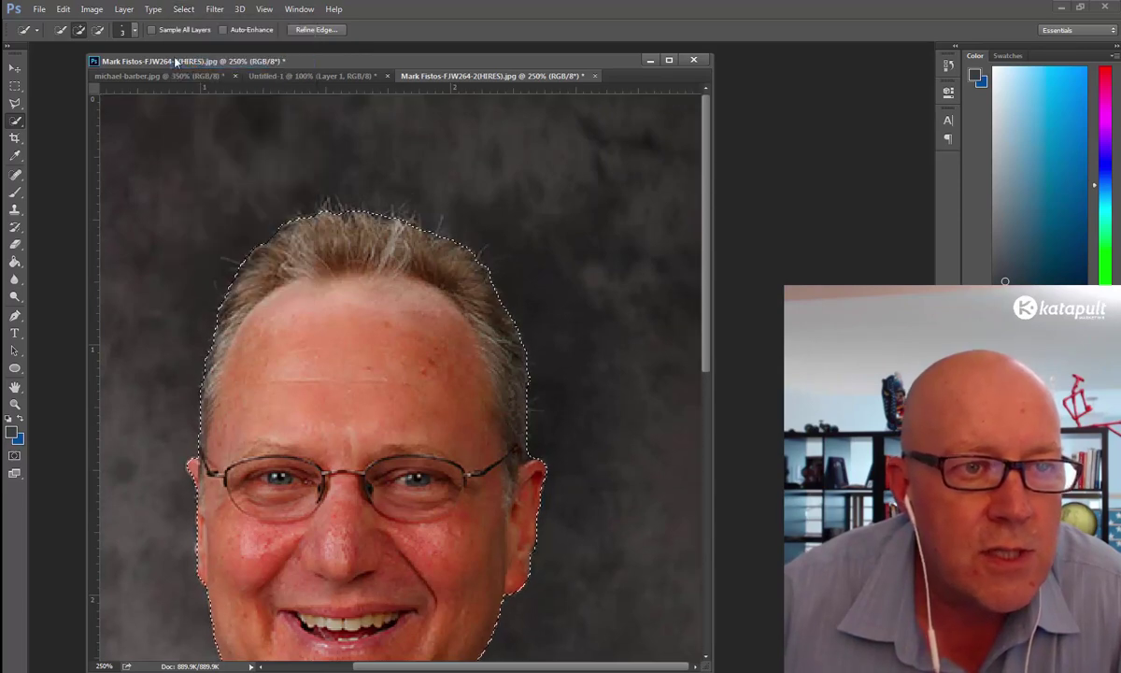
{"action": "left_click", "coordinate": [38, 10]}
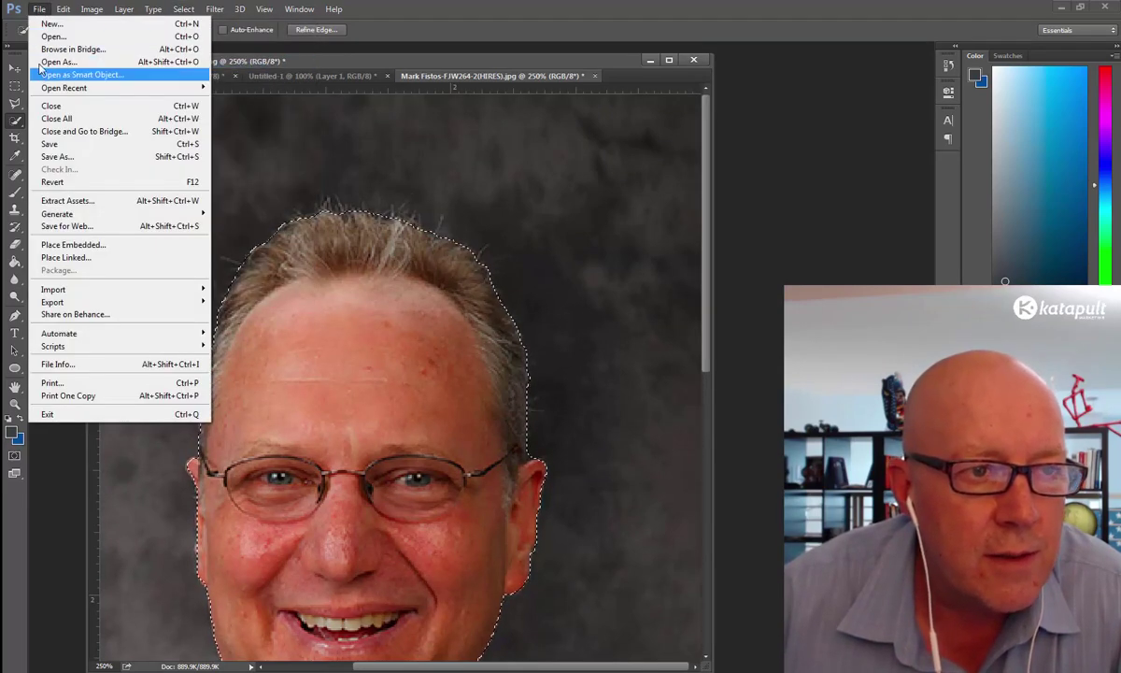
{"action": "left_click", "coordinate": [63, 9]}
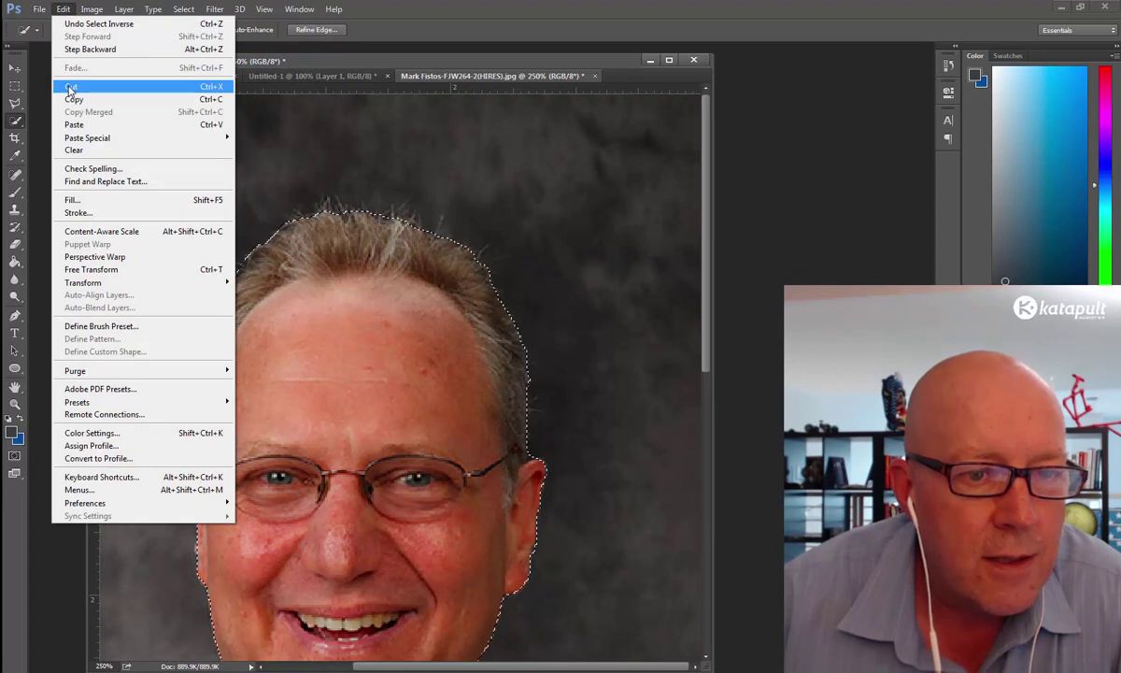
{"action": "left_click", "coordinate": [69, 87]}
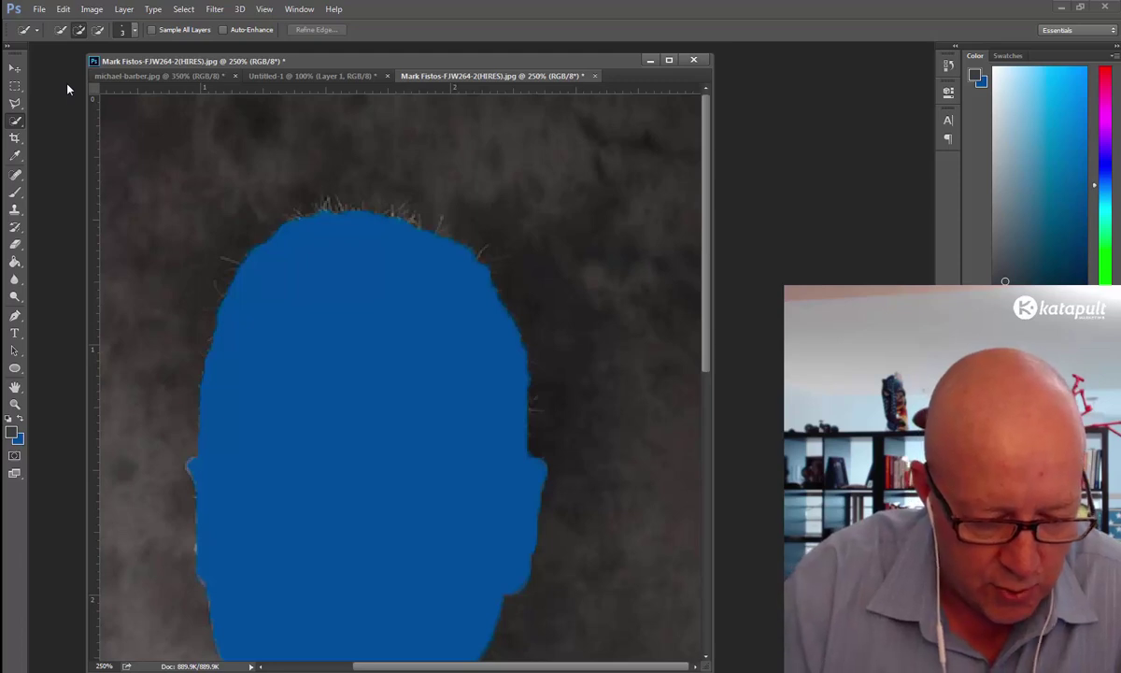
Step: Create a new 450 × 608 pixel document with transparent background from the Clipboard preset and paste the cut-out man into it
{"action": "key", "text": "ctrl+n"}
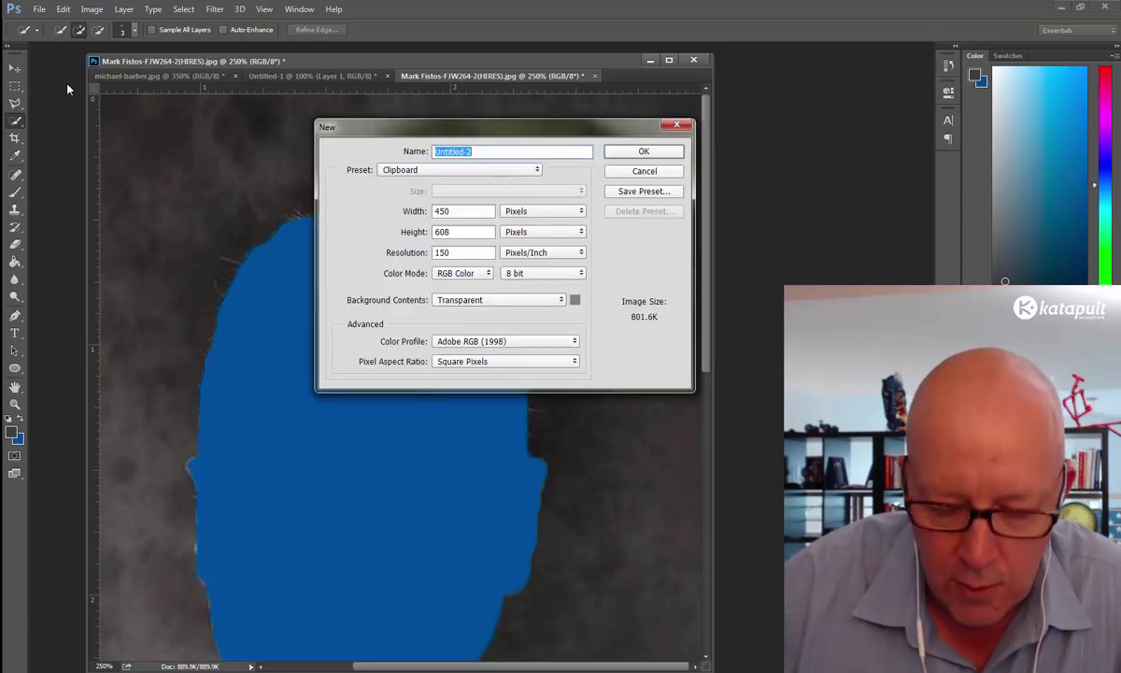
{"action": "key", "text": "Return"}
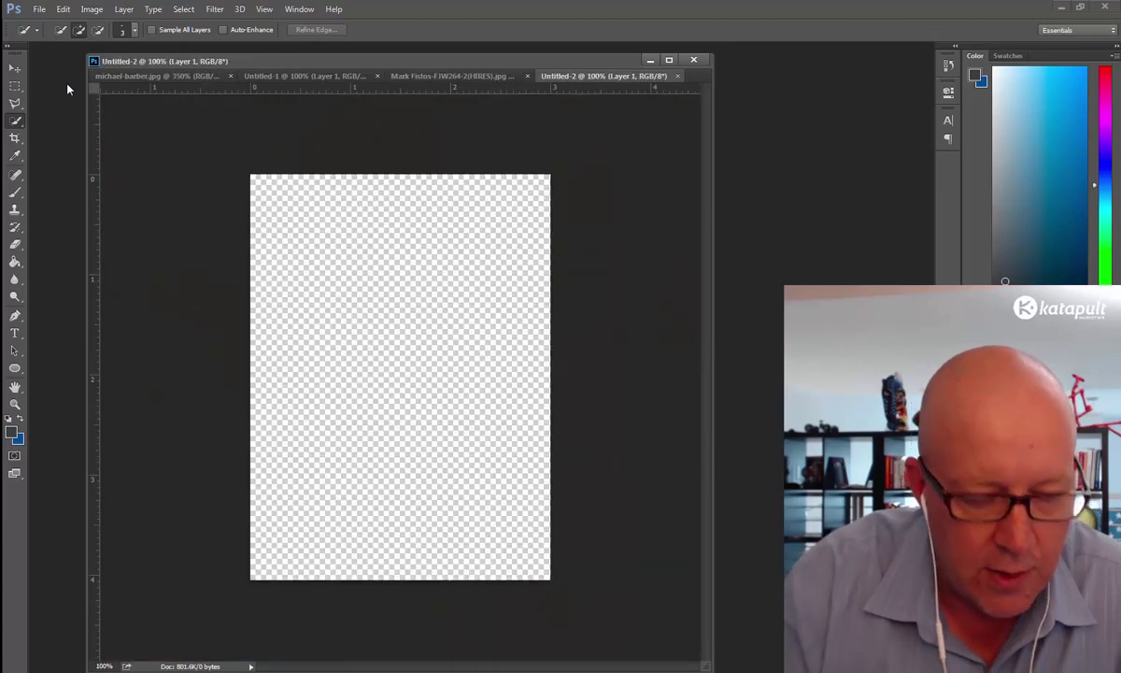
{"action": "key", "text": "ctrl+v"}
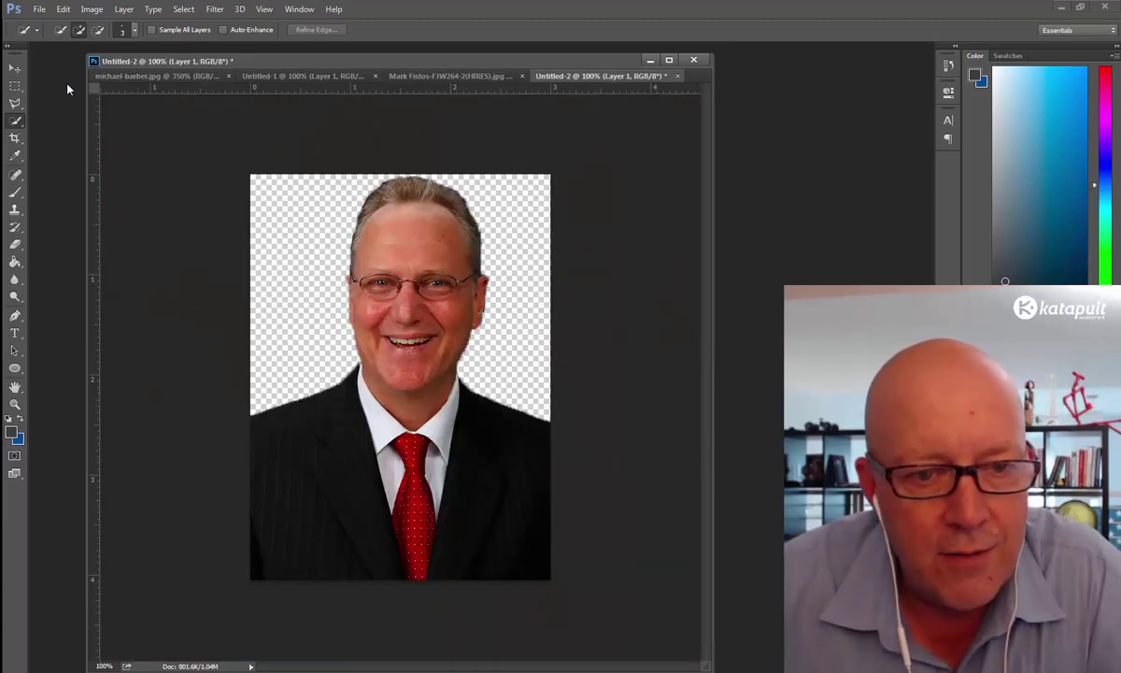